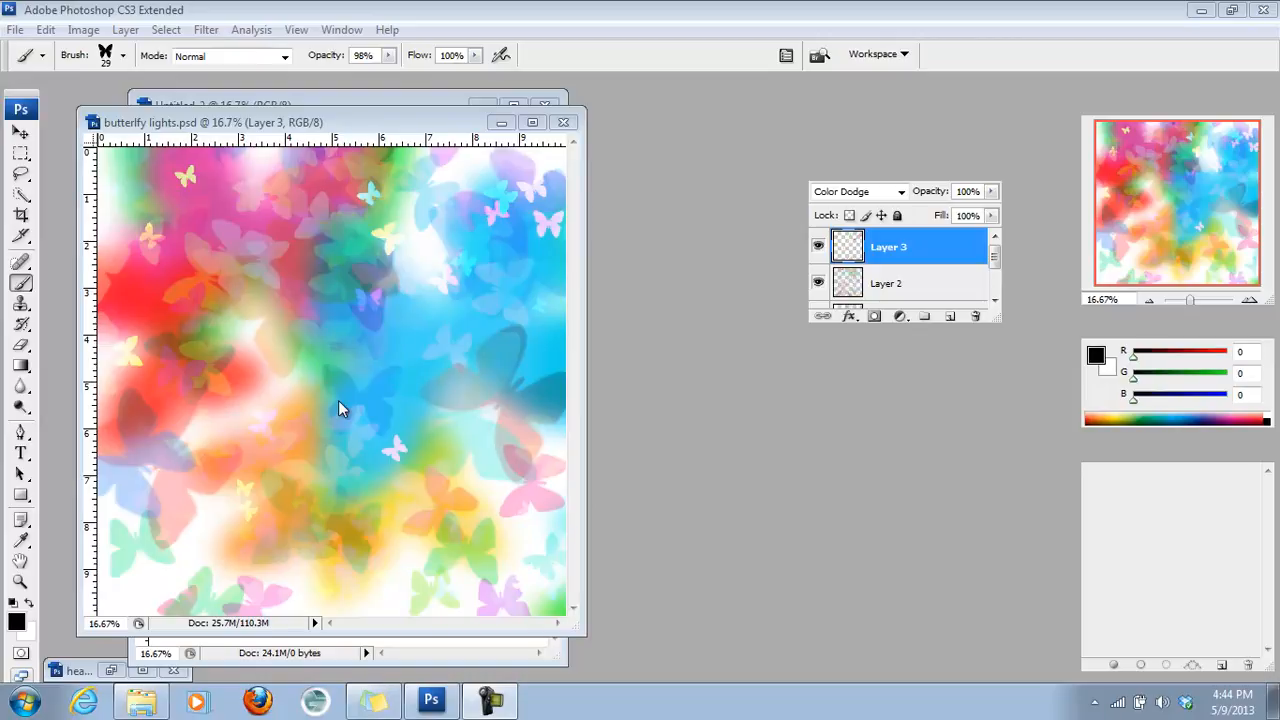
Step: Minimize the butterfly lights.psd window to bring the blank Untitled-2 document to the front
left_click_drag(319, 121, 407, 141)
left_click(589, 142)
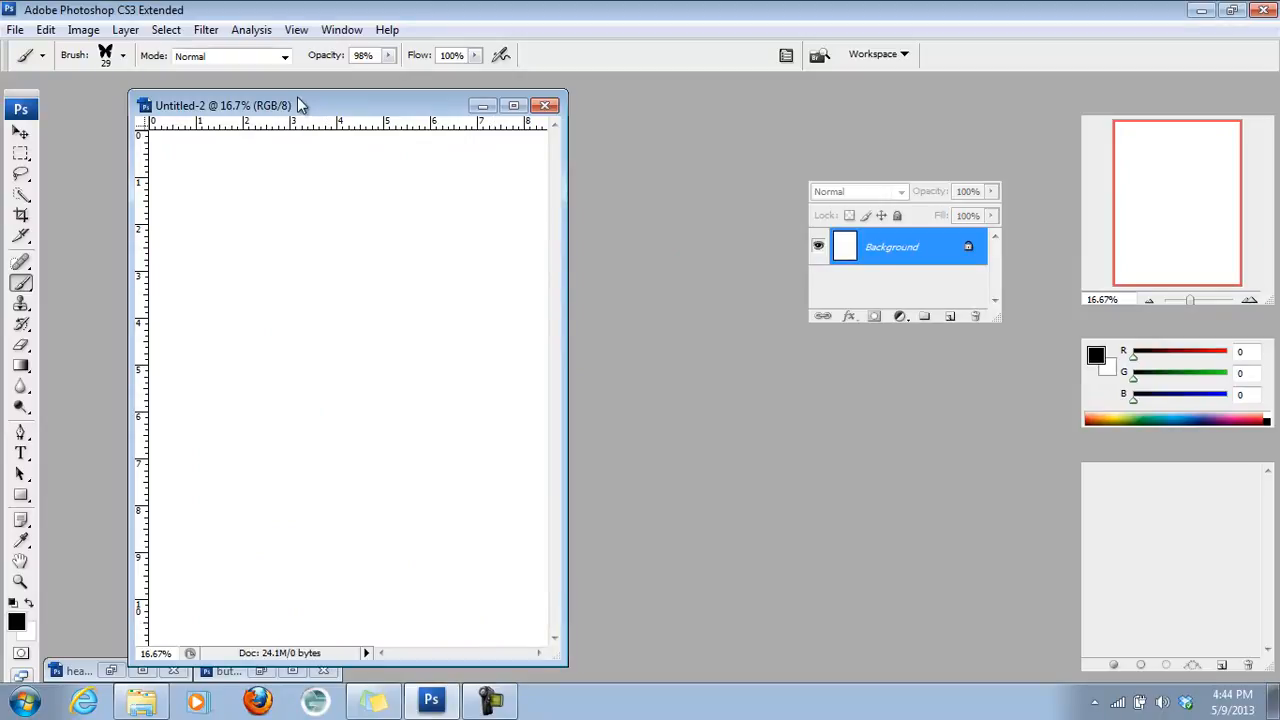
left_click(15, 29)
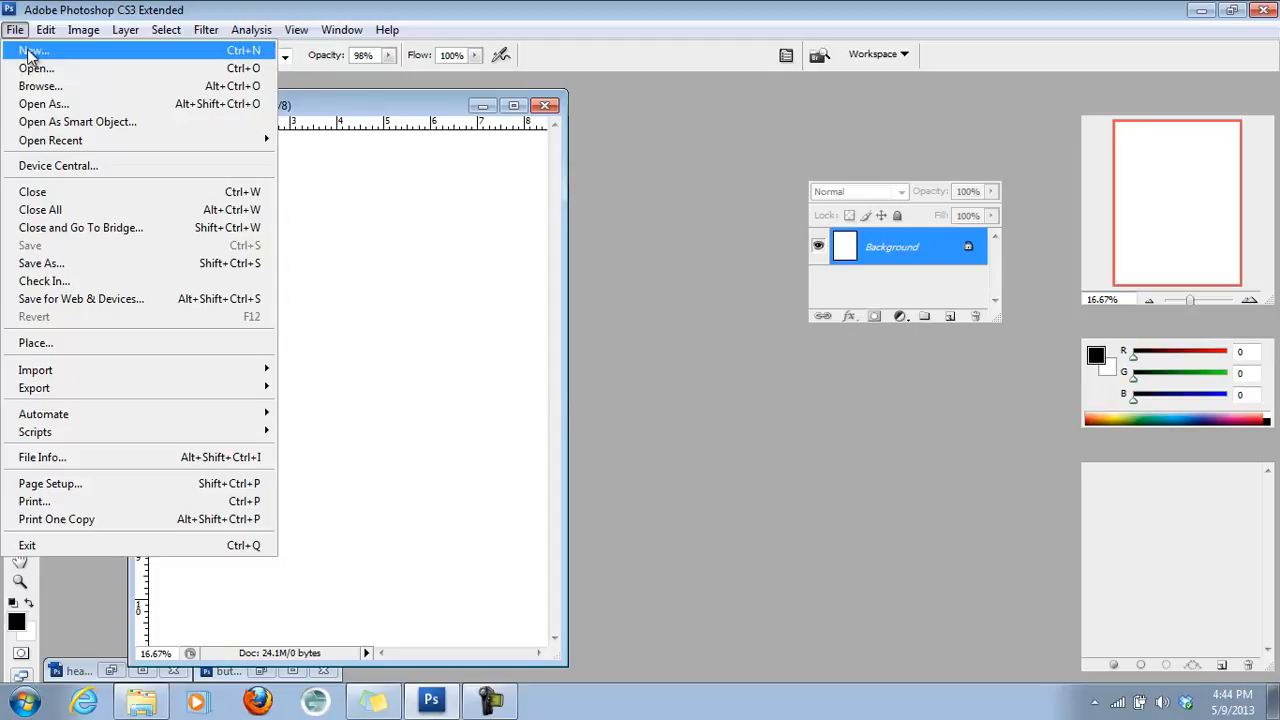
left_click(30, 51)
left_click(327, 194)
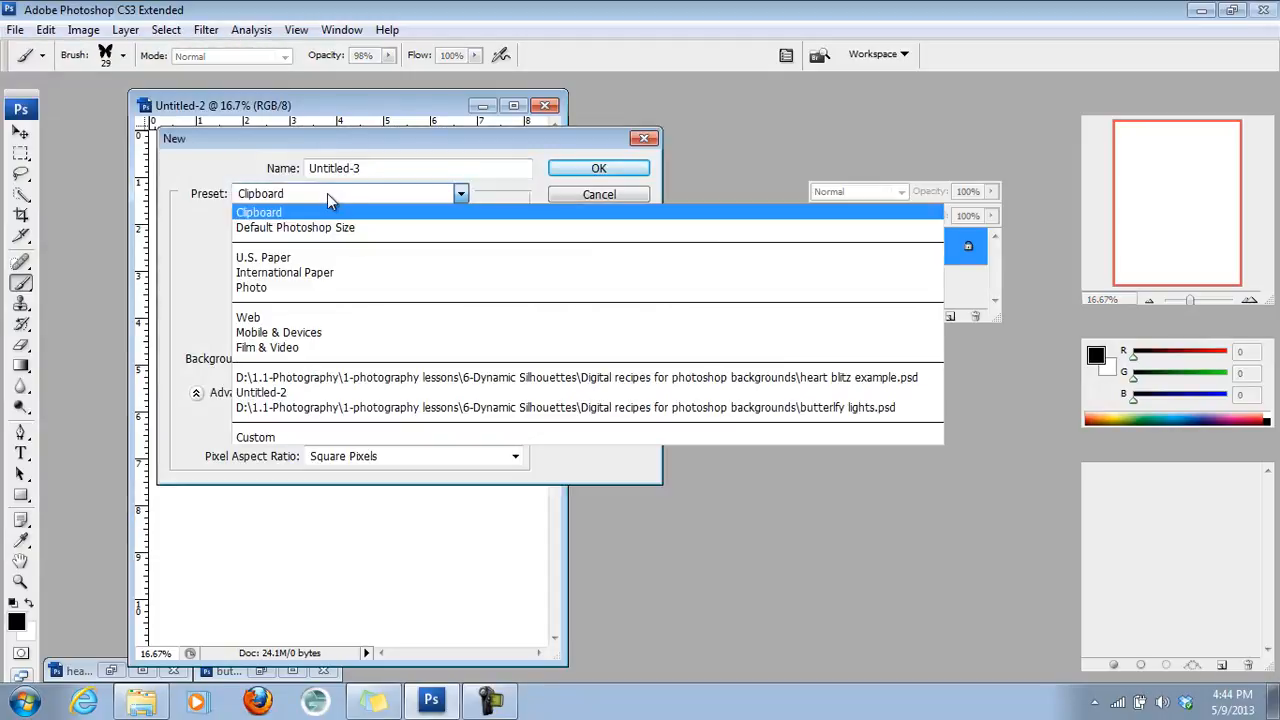
left_click(295, 258)
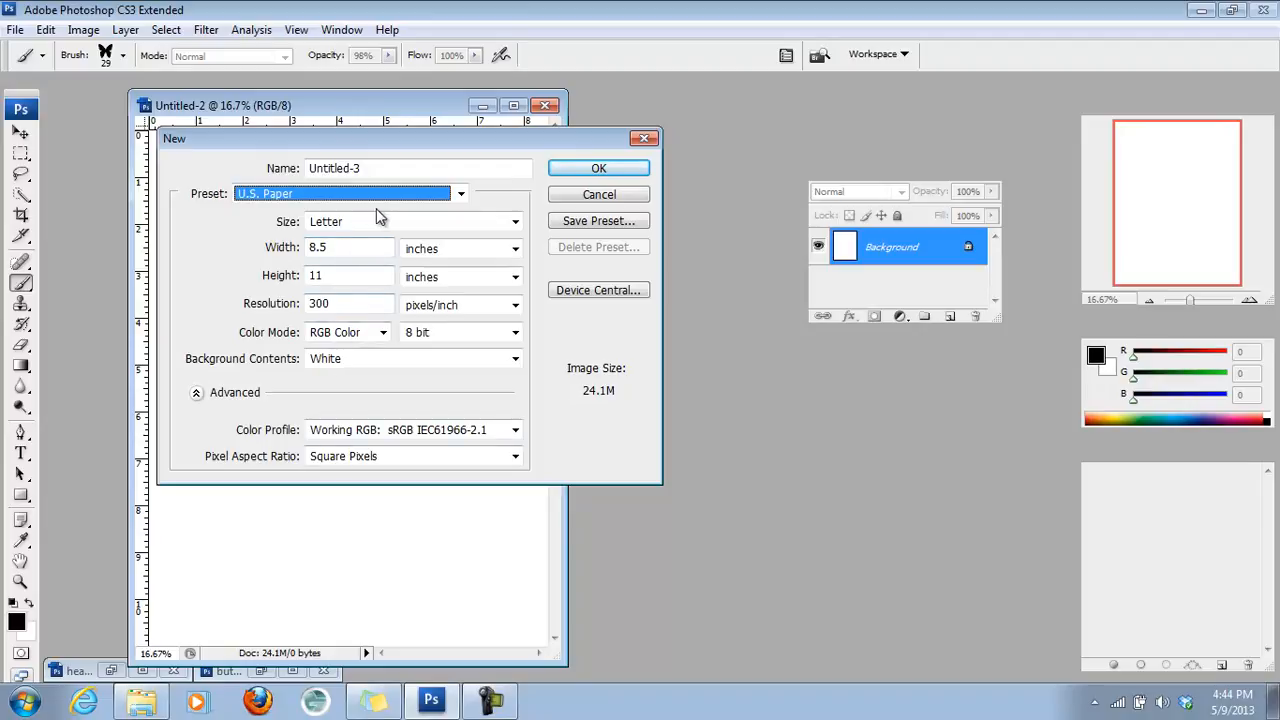
left_click(588, 193)
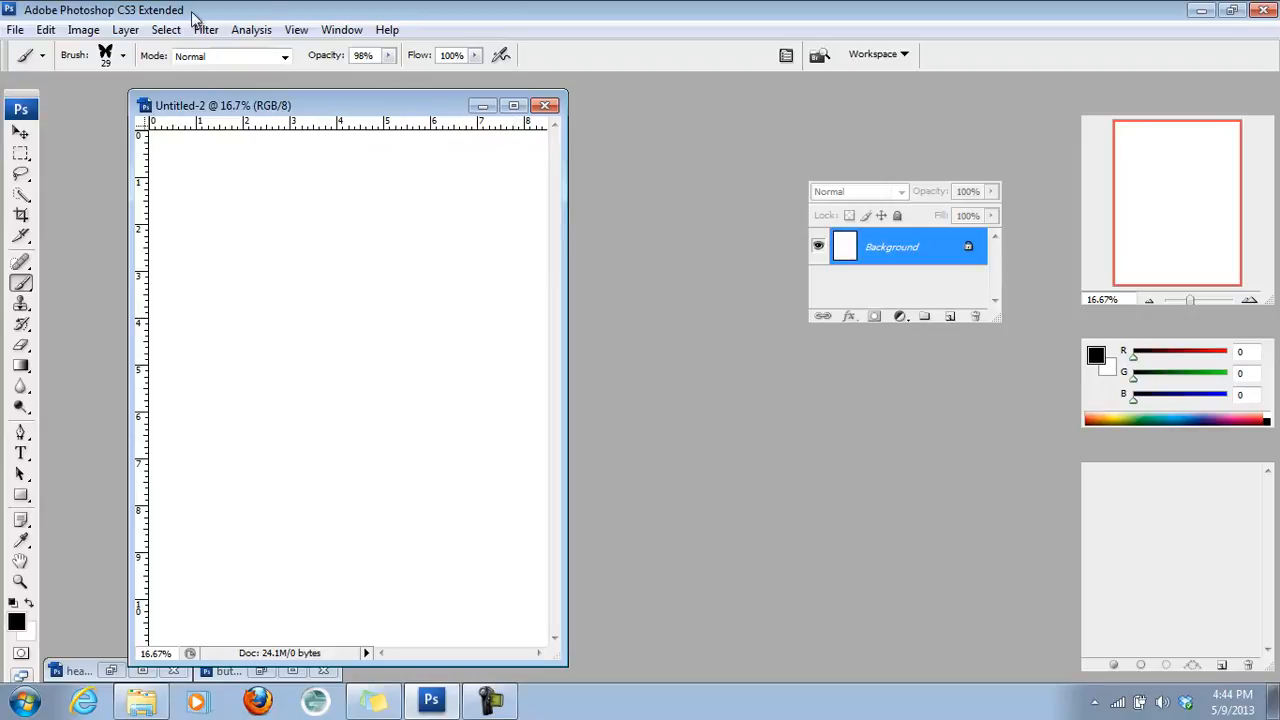
Step: Set the foreground colour to a bright yellow with RGB values 247, 250, 5
left_click(17, 620)
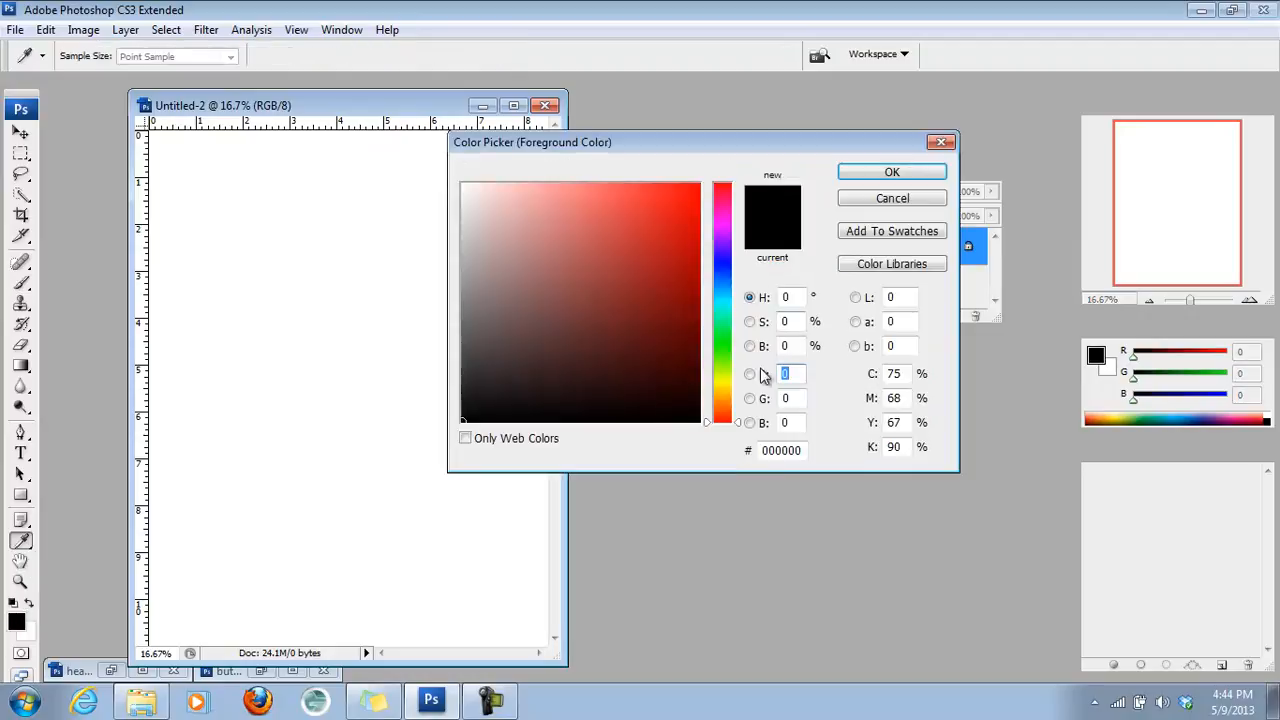
left_click(722, 382)
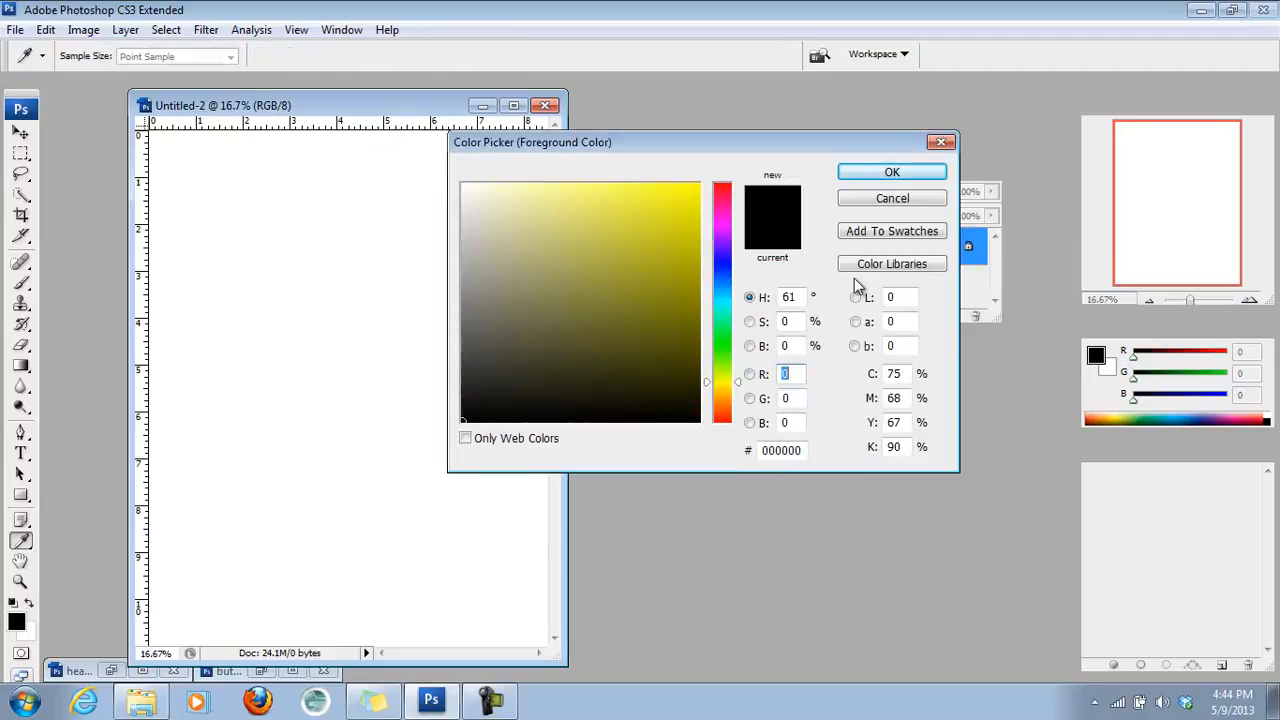
left_click(850, 175)
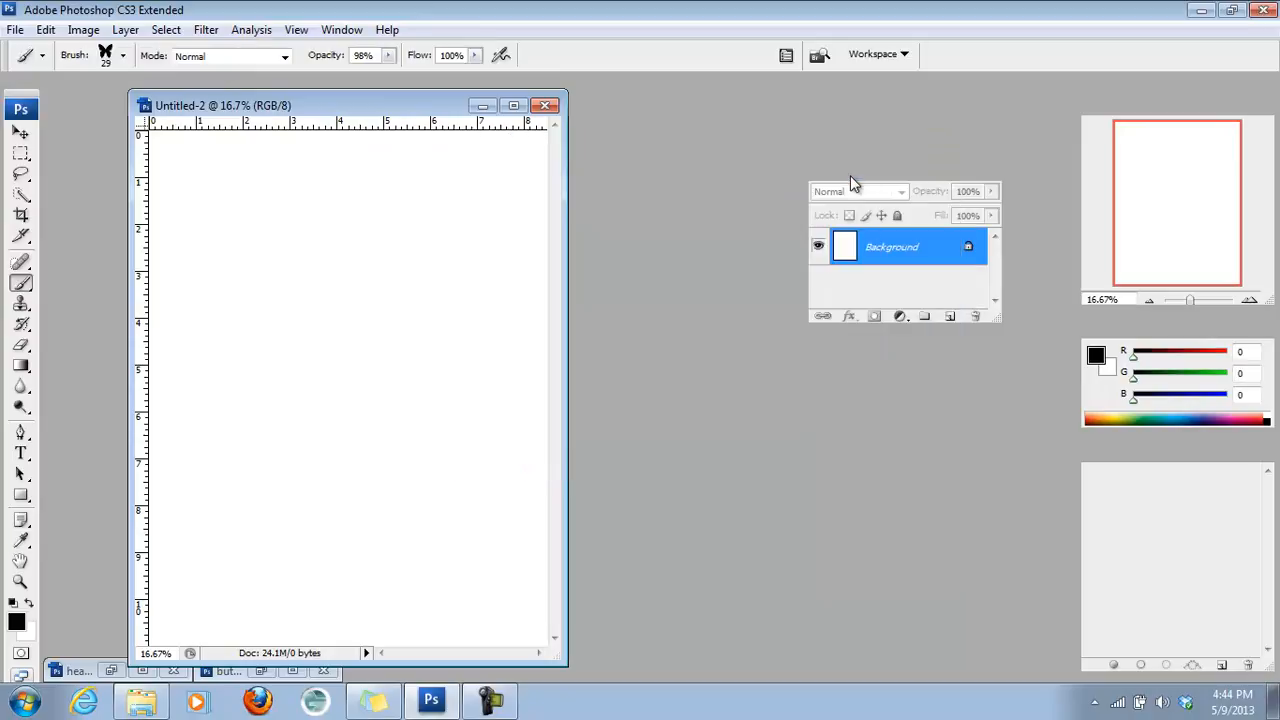
left_click(22, 625)
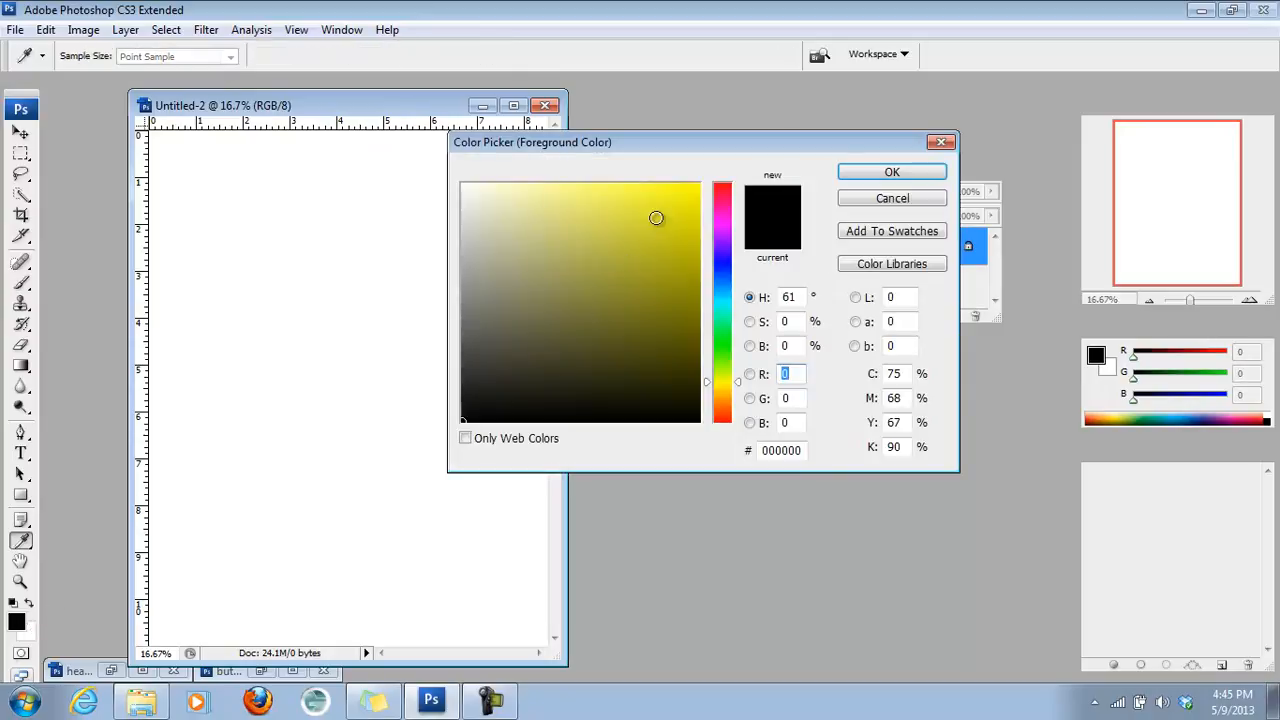
left_click(695, 188)
left_click(852, 175)
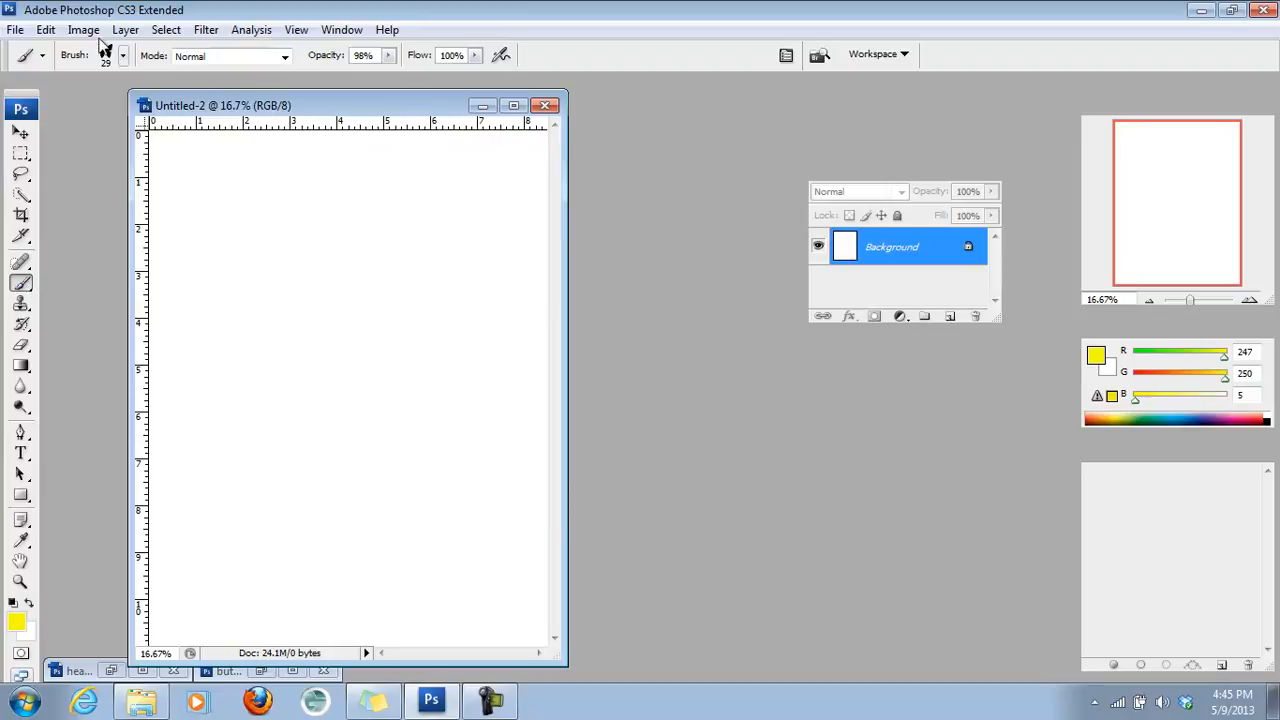
Step: Open the brush presets for the Brush tool
left_click(123, 57)
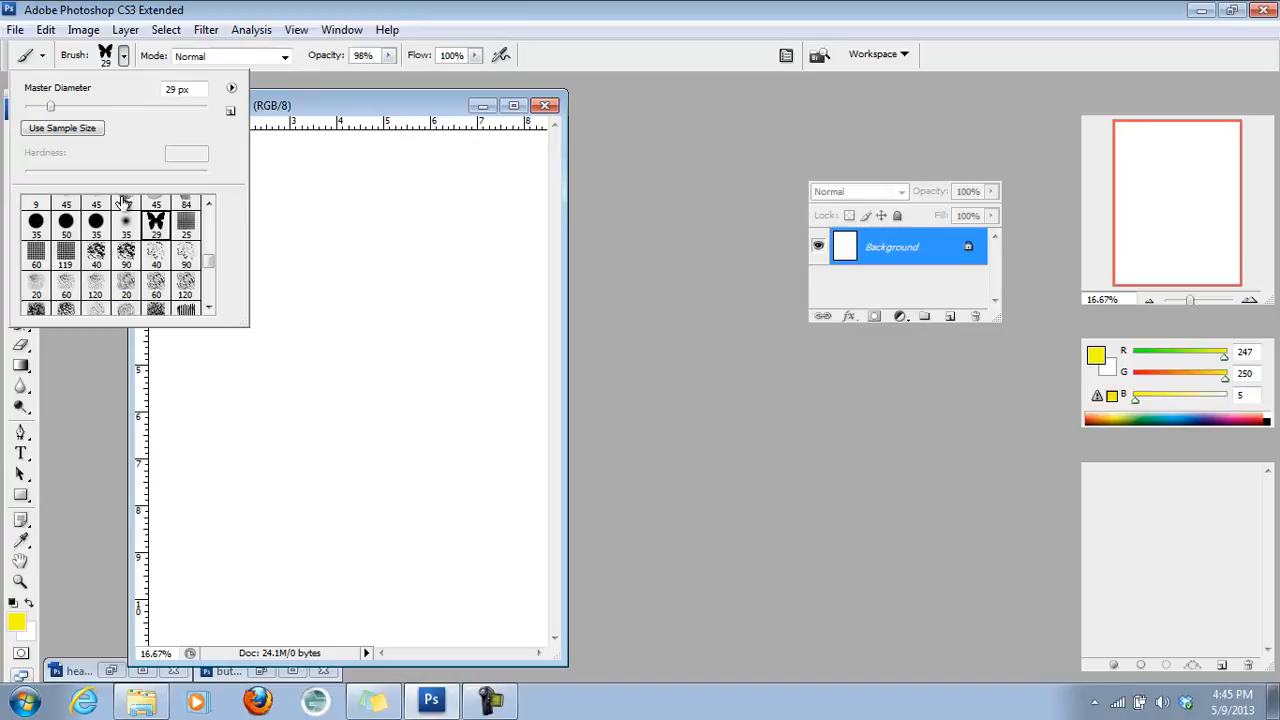
left_click(232, 92)
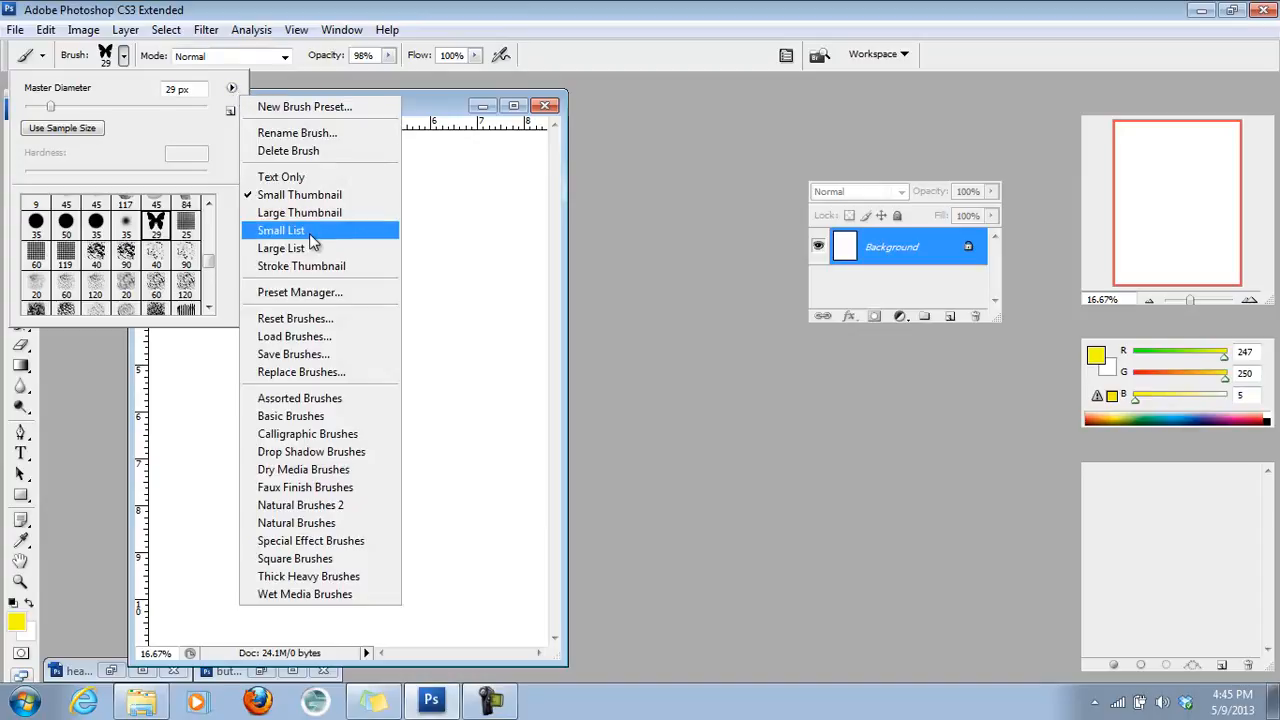
left_click(308, 549)
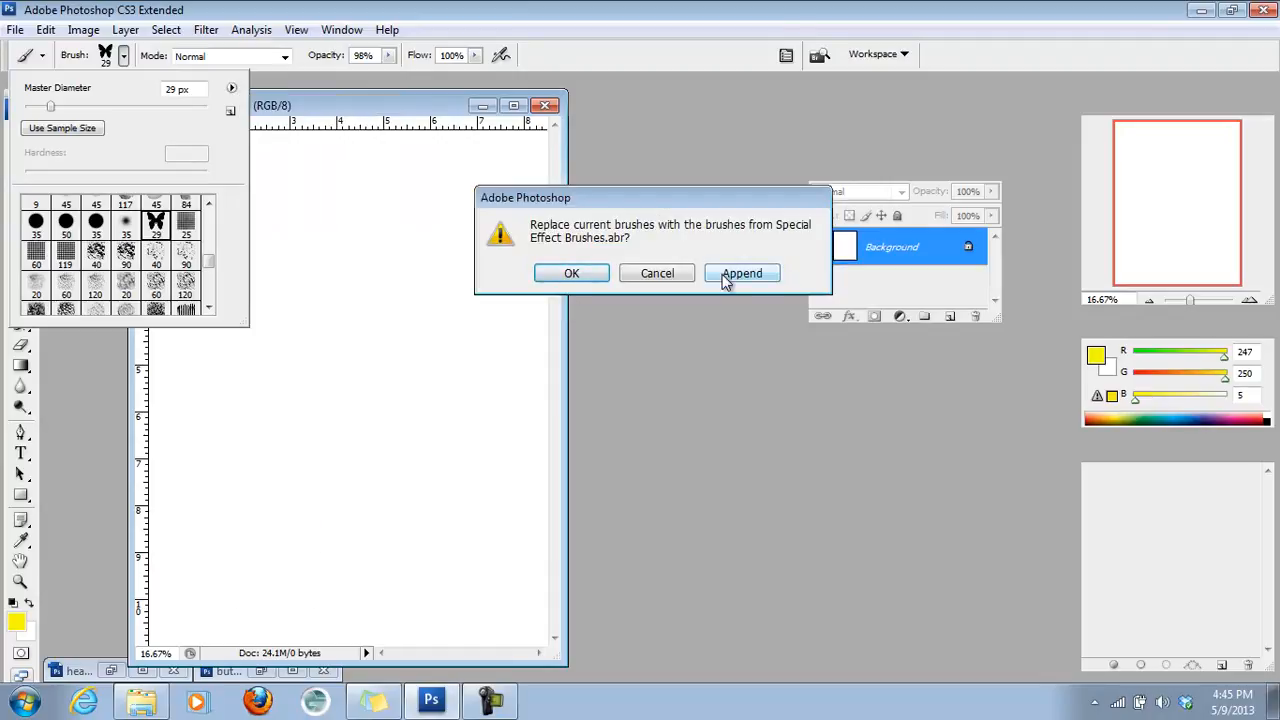
left_click(654, 278)
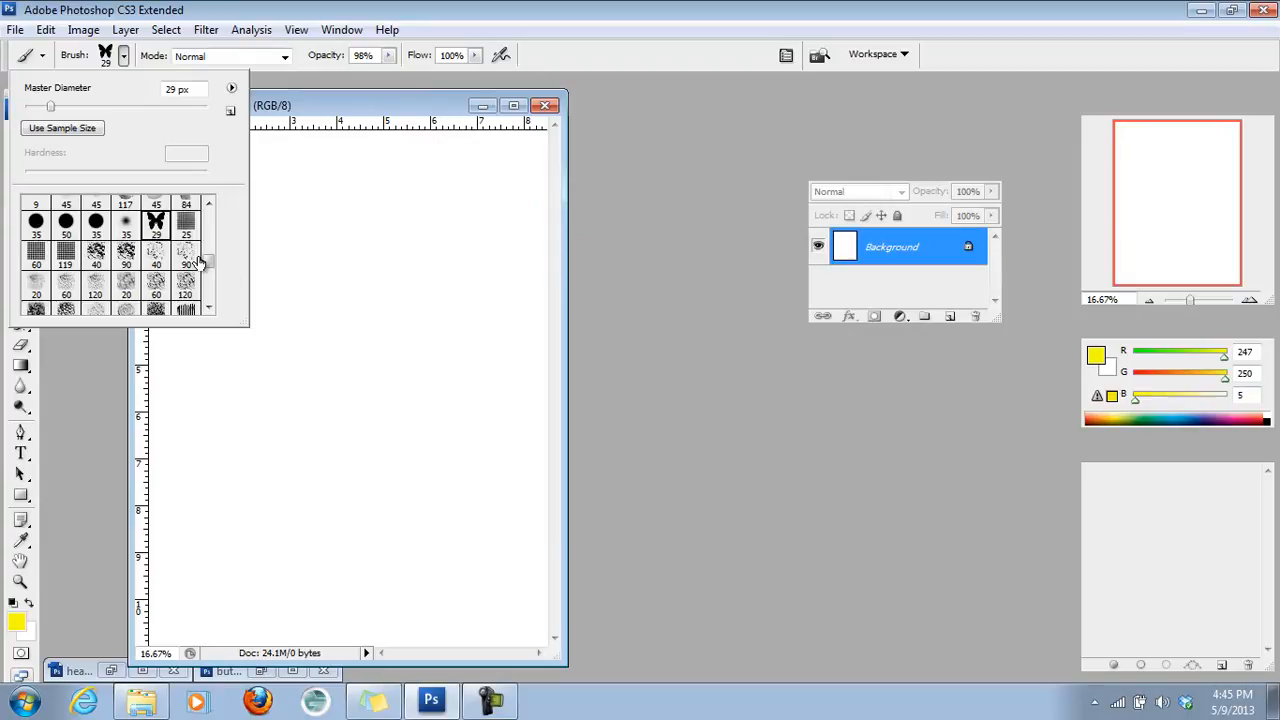
Step: Enlarge the butterfly brush to 2000 px and stamp large overlapping multicoloured butterflies across the Background canvas
scroll(207, 264, "up", 2)
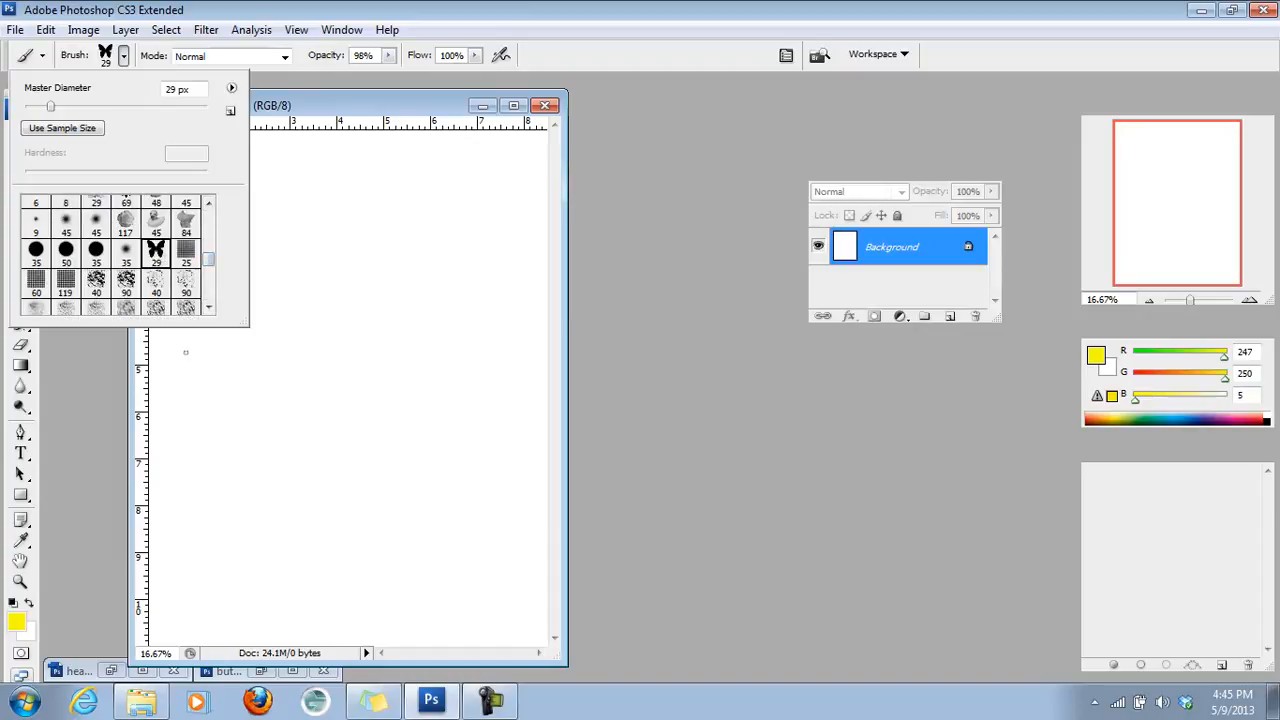
left_click_drag(53, 108, 118, 107)
type("2000")
left_click(290, 275)
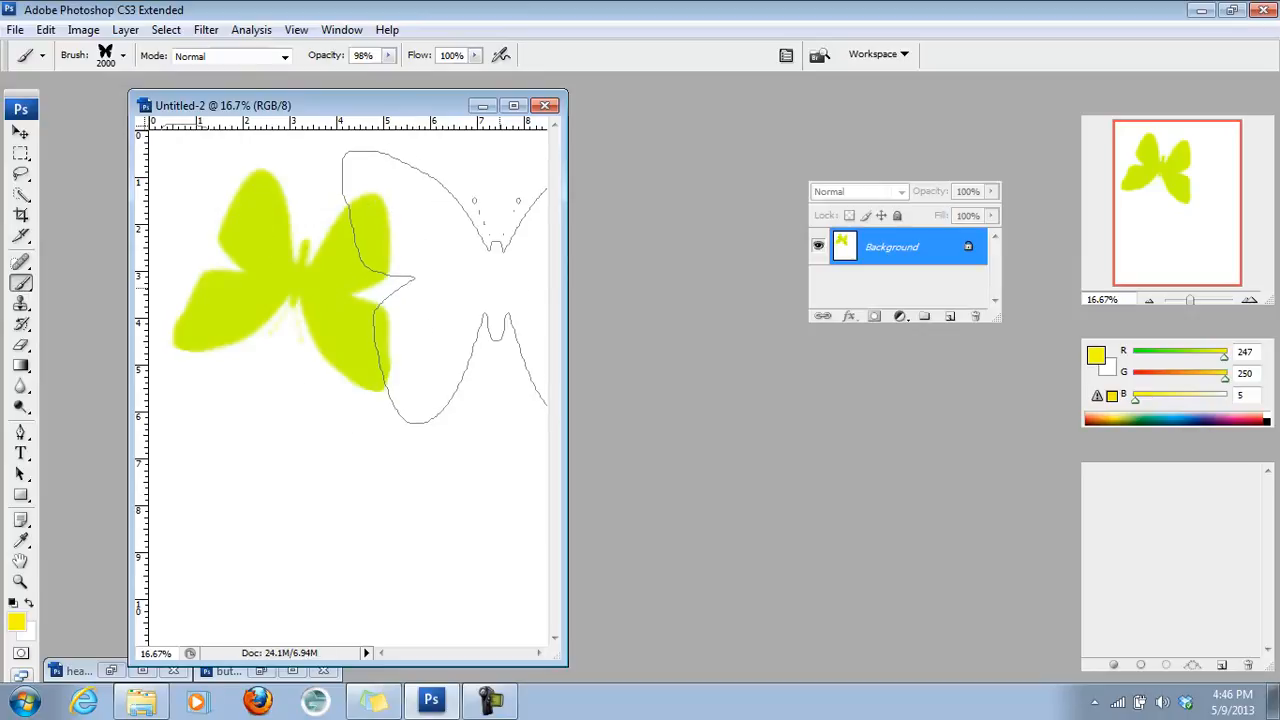
left_click(496, 285)
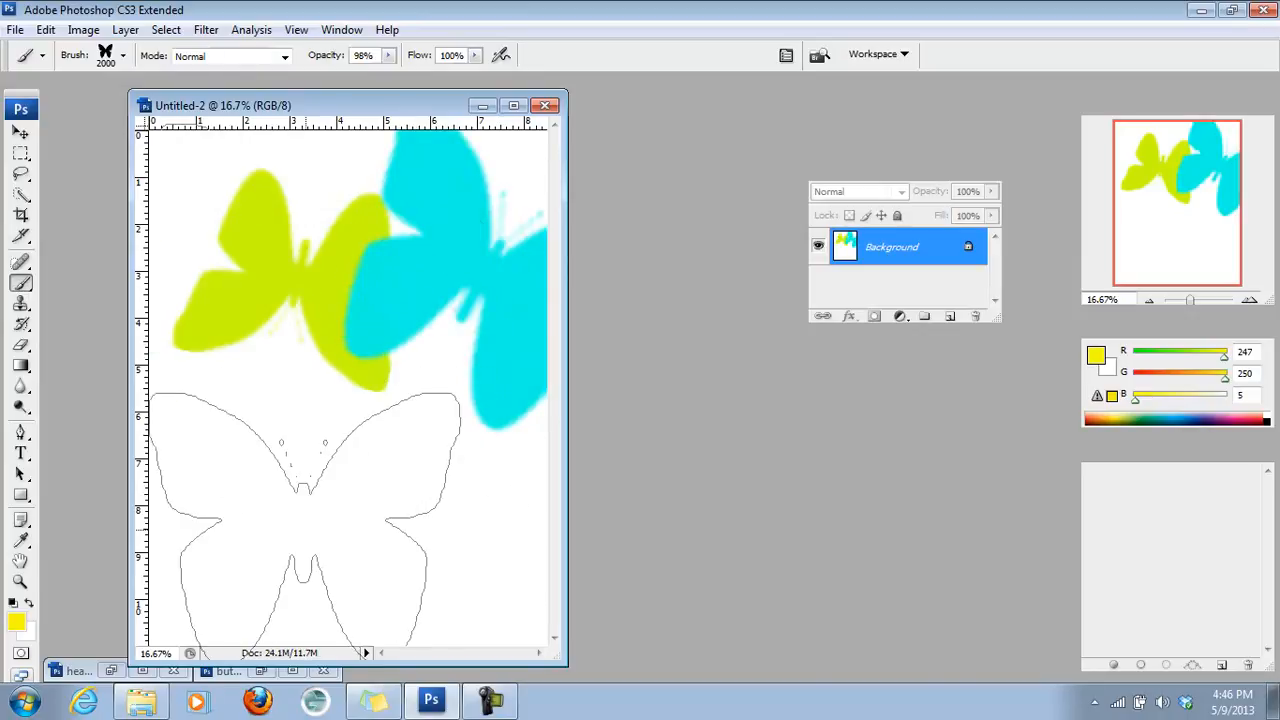
left_click(305, 529)
left_click(426, 520)
left_click(446, 583)
left_click(443, 583)
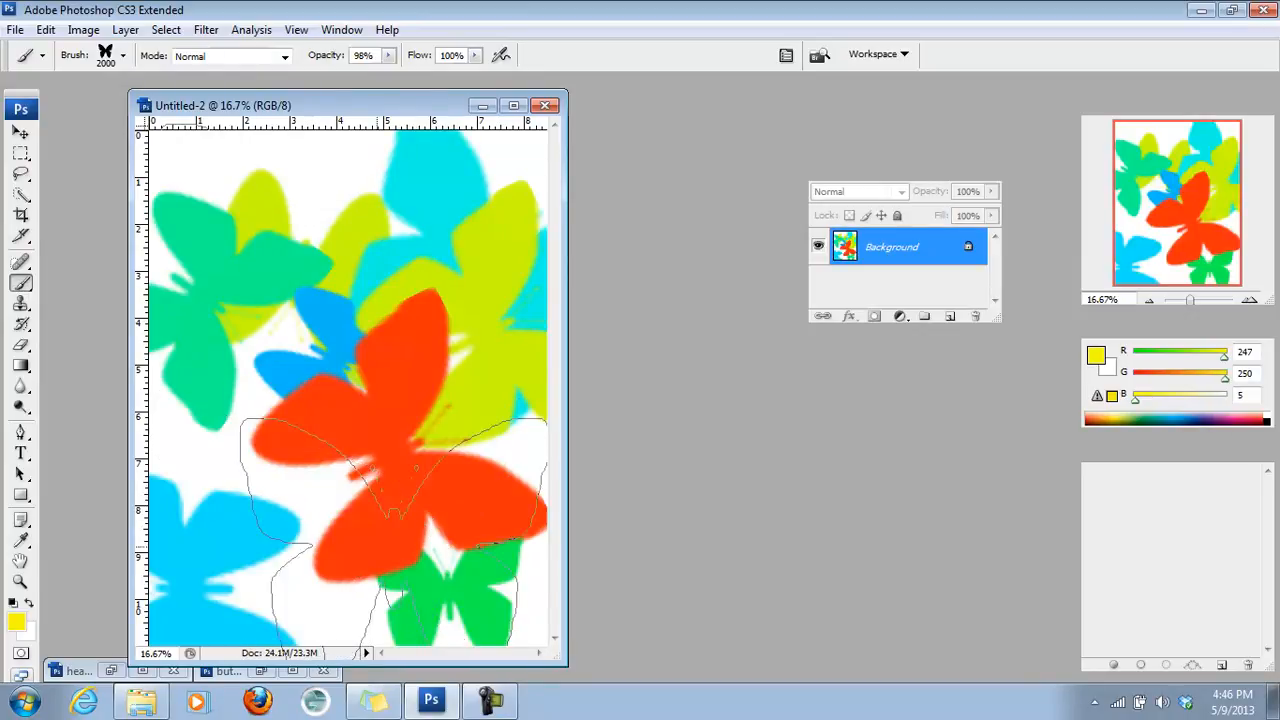
left_click(320, 282)
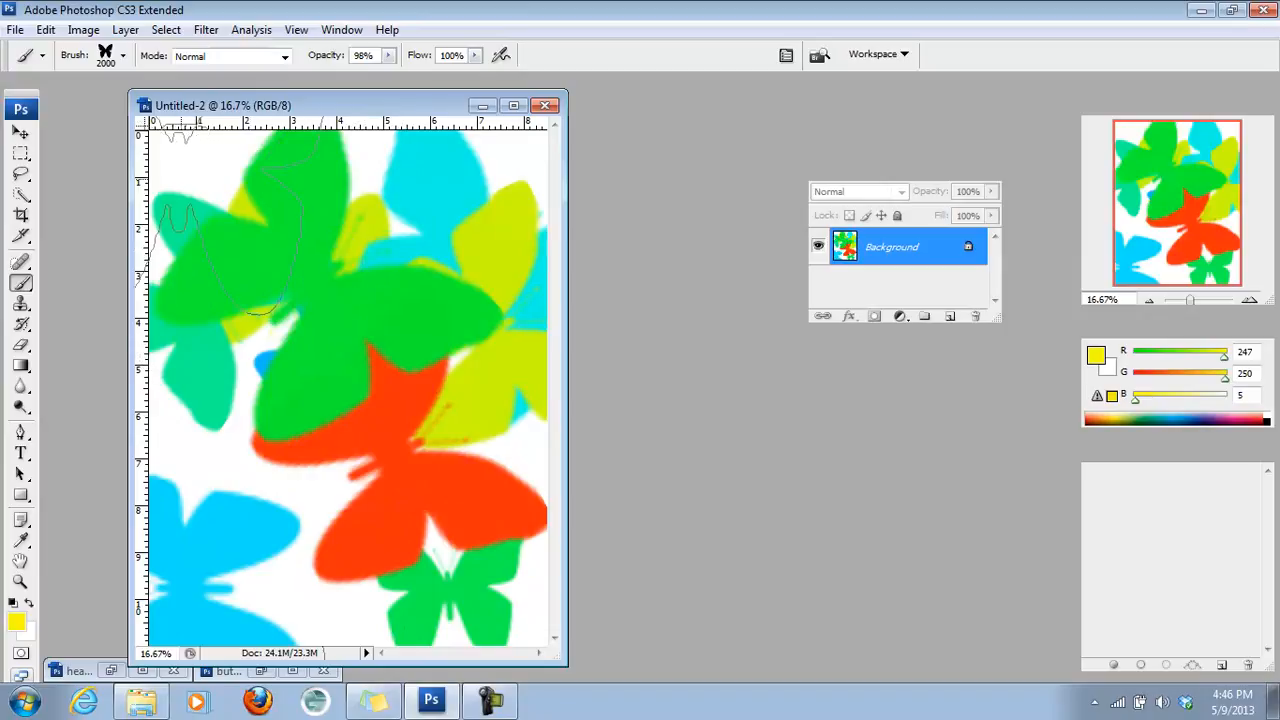
left_click(240, 360)
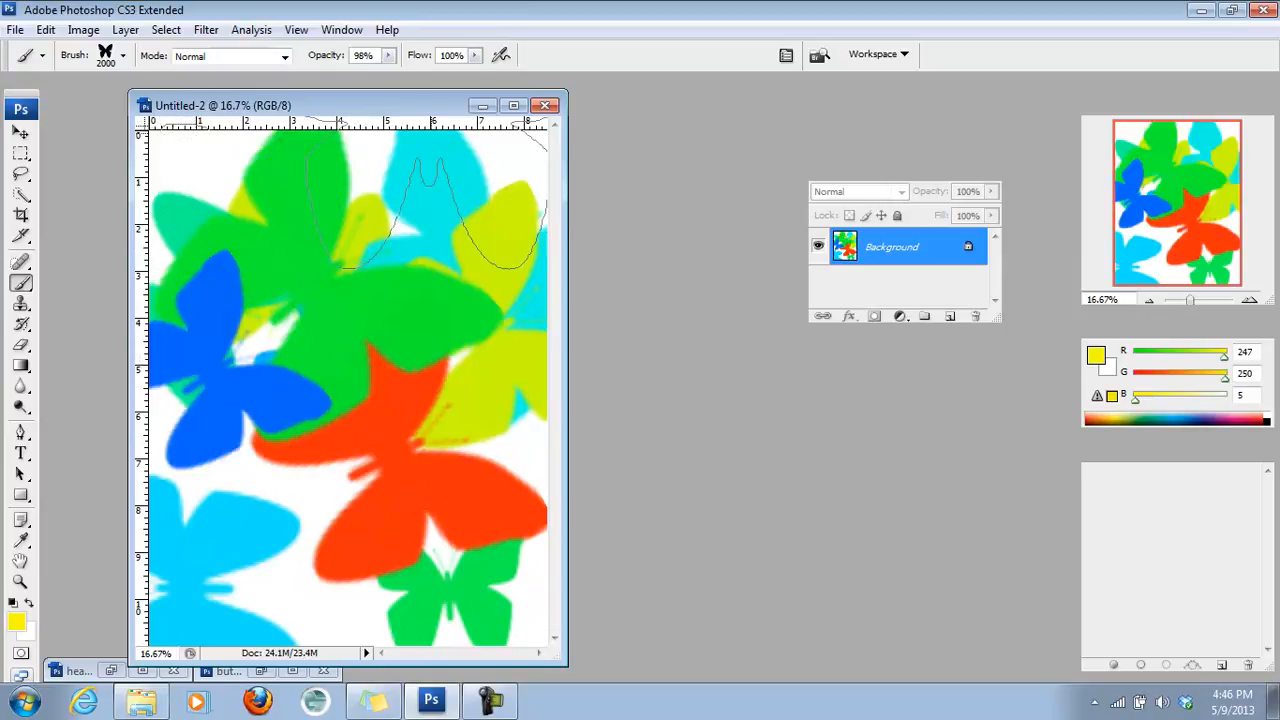
left_click(430, 185)
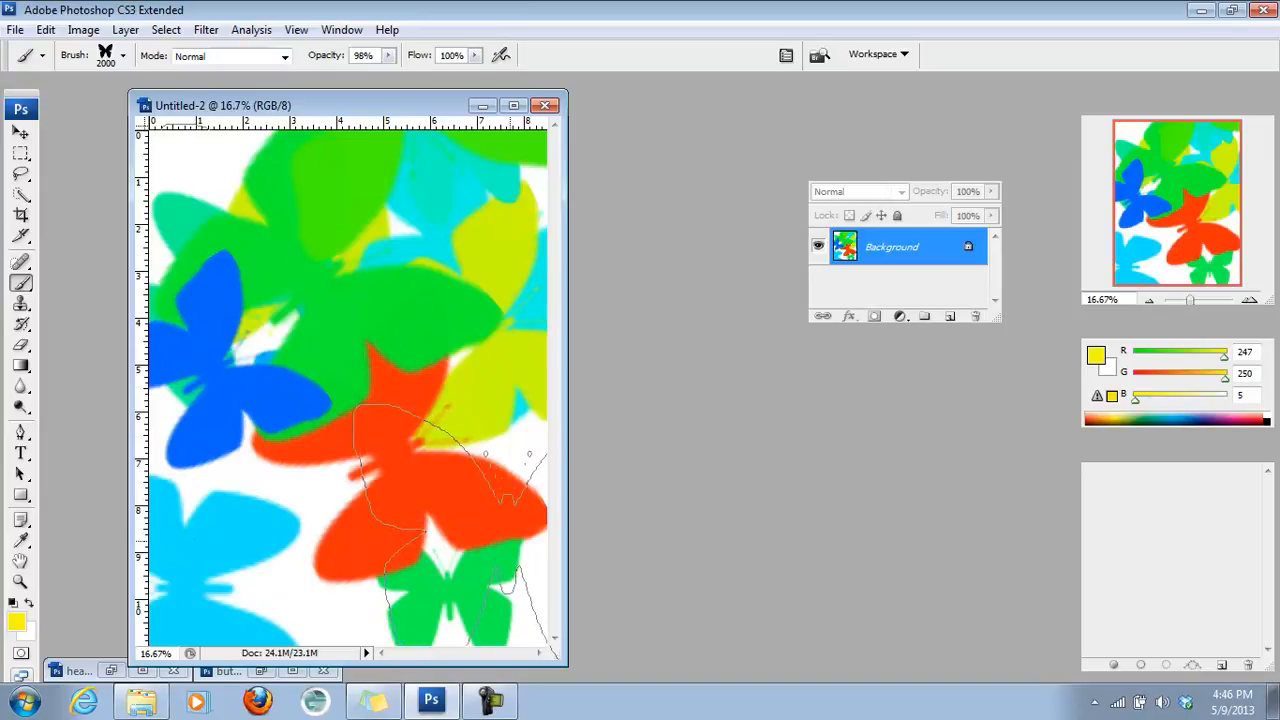
Step: Soften the butterflies on the Background with a 75-pixel Box Blur and repeat the same filter once
left_click(206, 30)
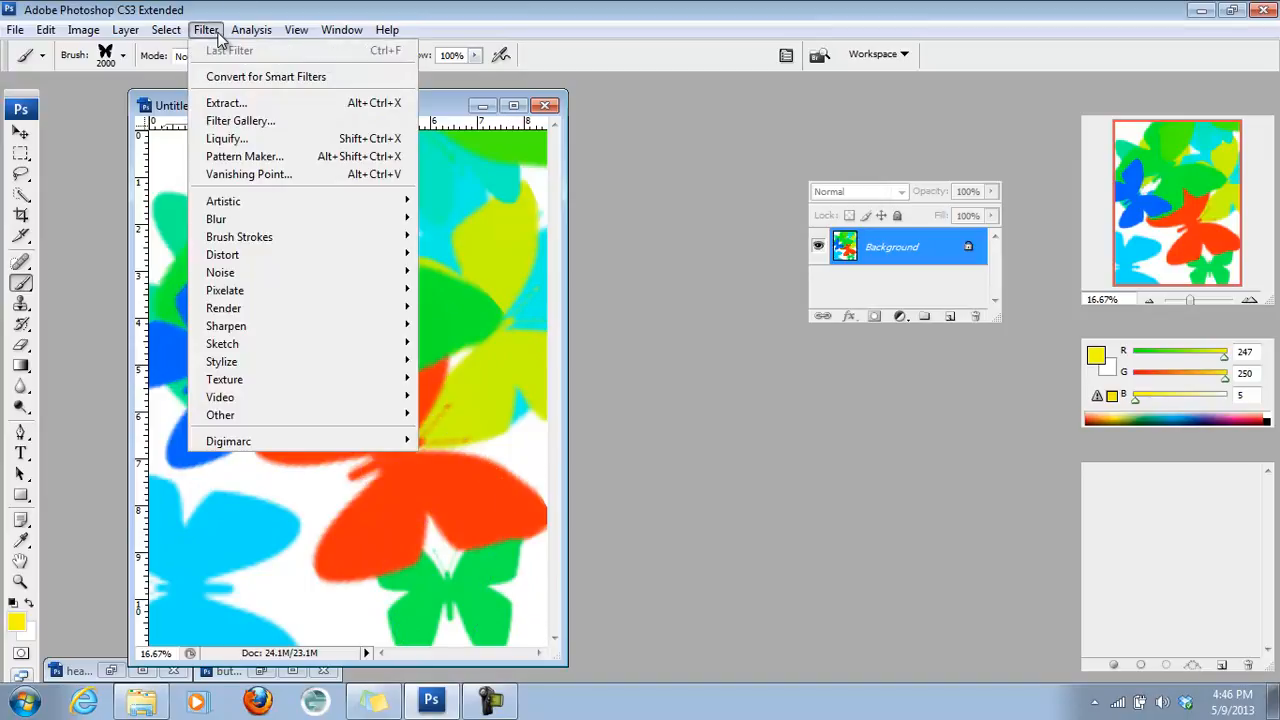
mouse_move(247, 220)
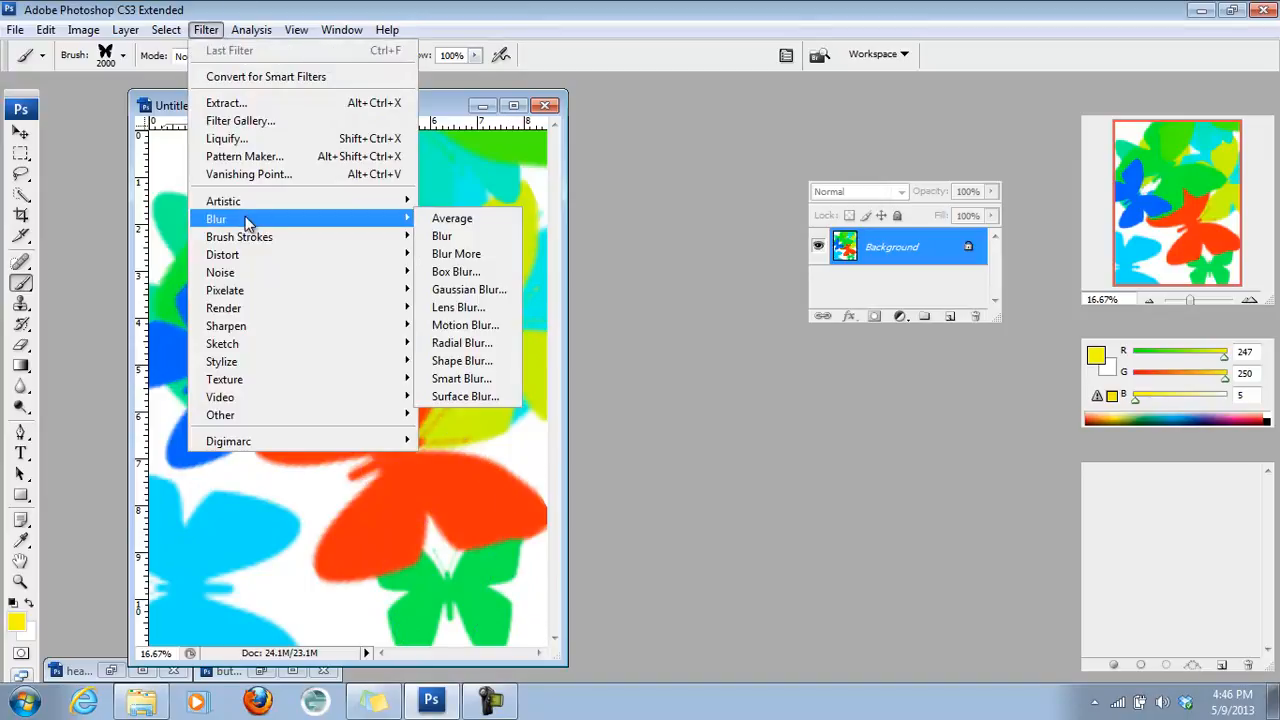
left_click(445, 276)
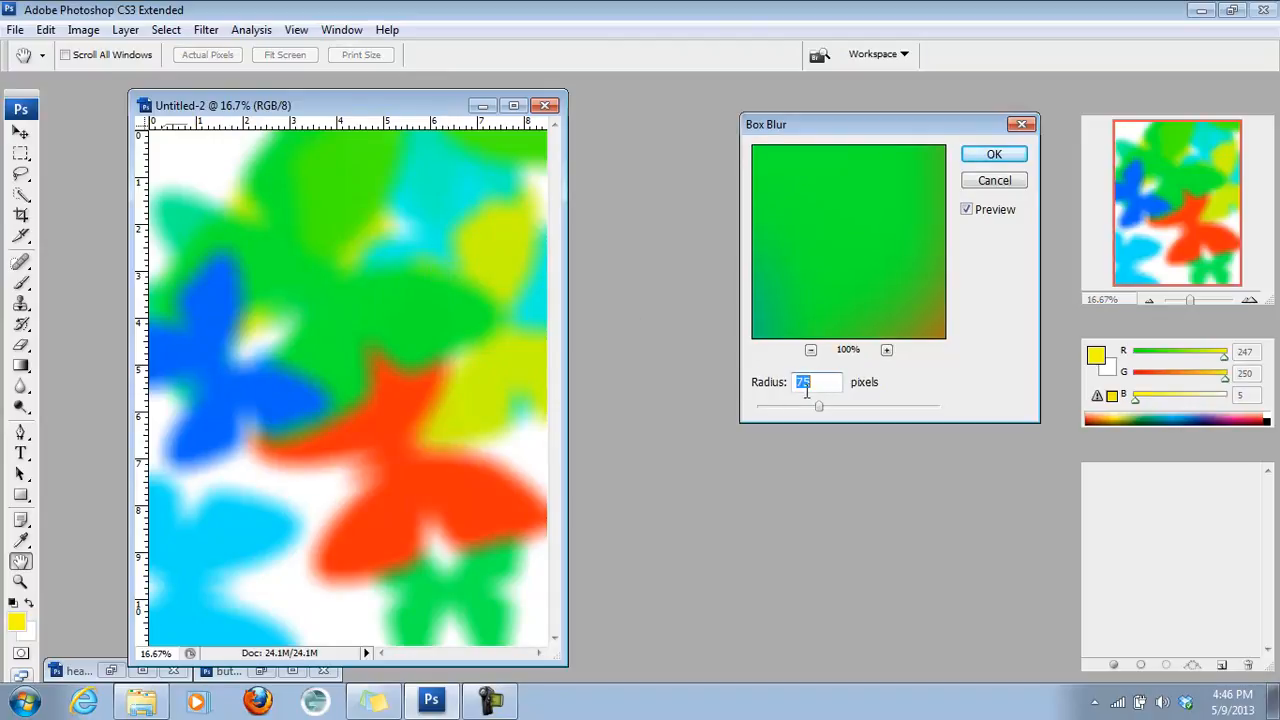
left_click(989, 154)
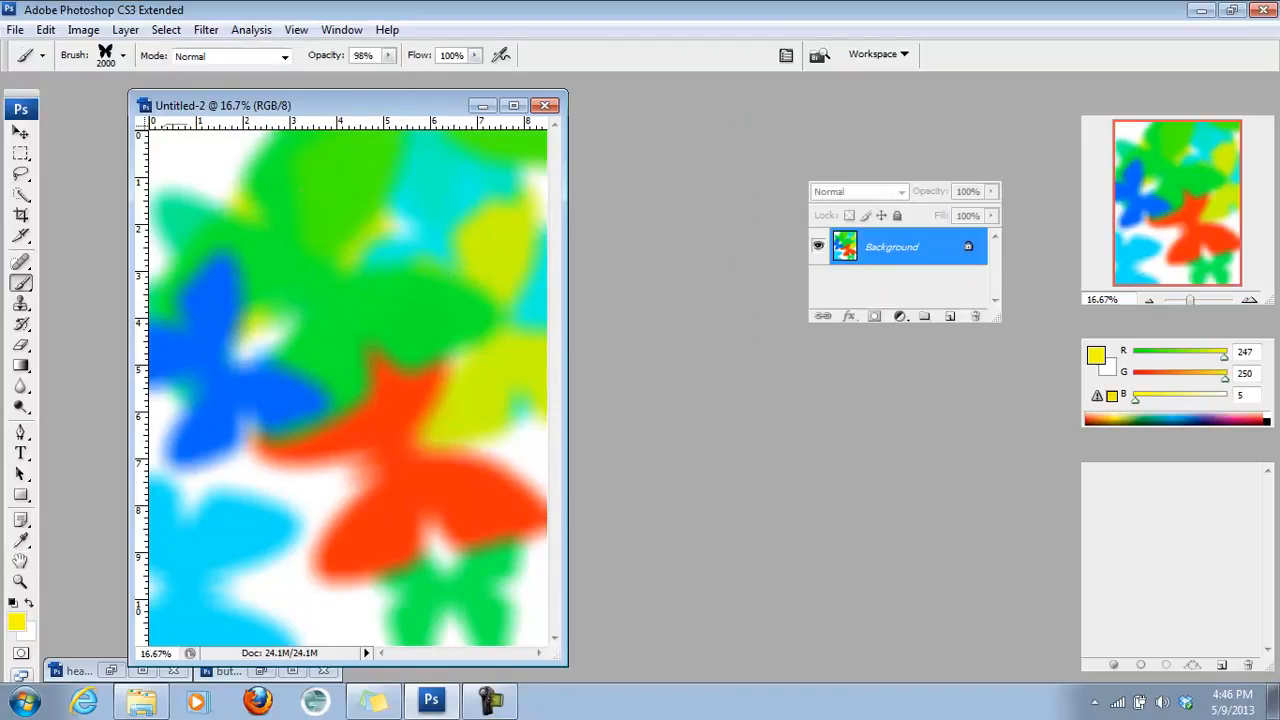
left_click(207, 31)
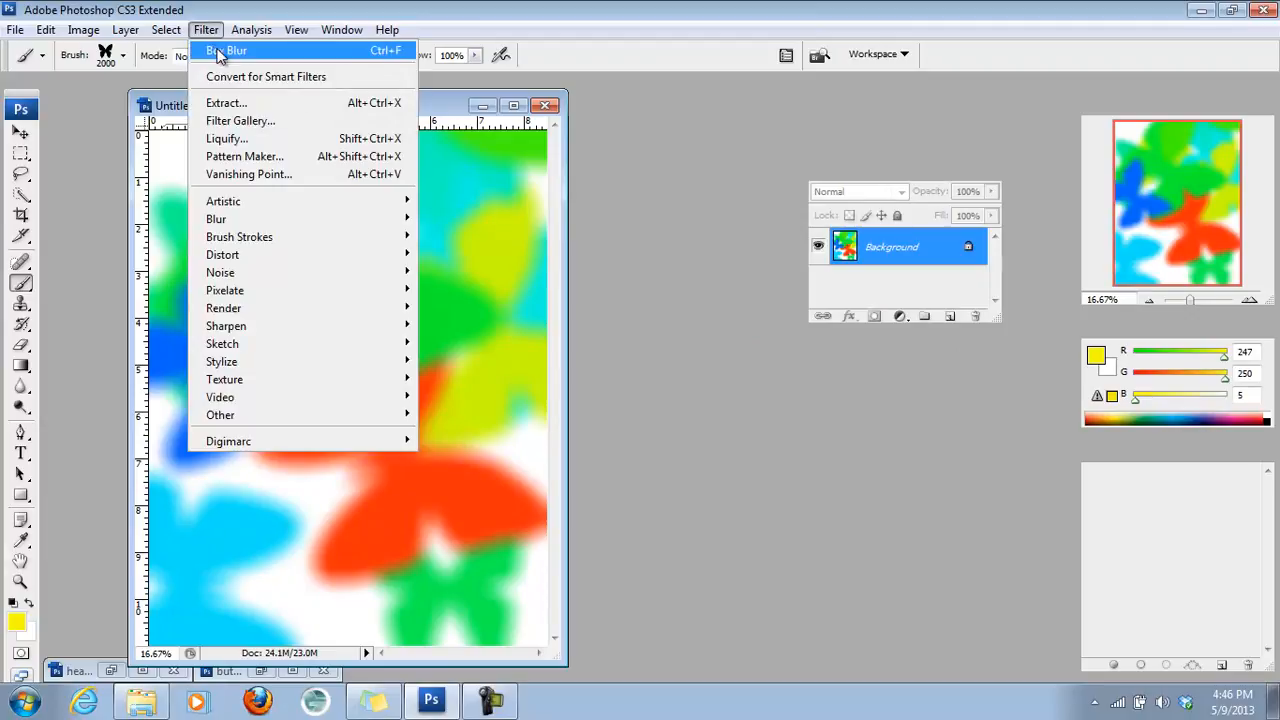
left_click(234, 50)
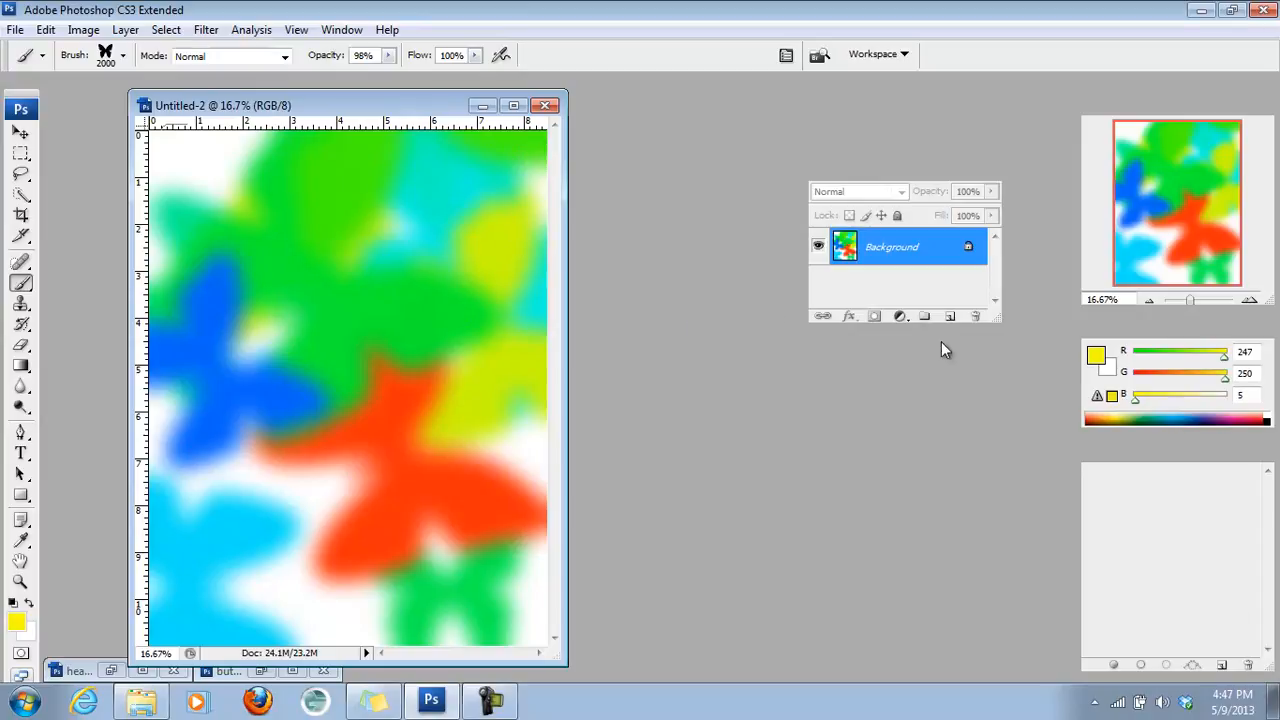
Step: Add a new layer and paint smaller multicoloured butterflies all over the canvas with the butterfly brush at 1000 px
left_click(951, 317)
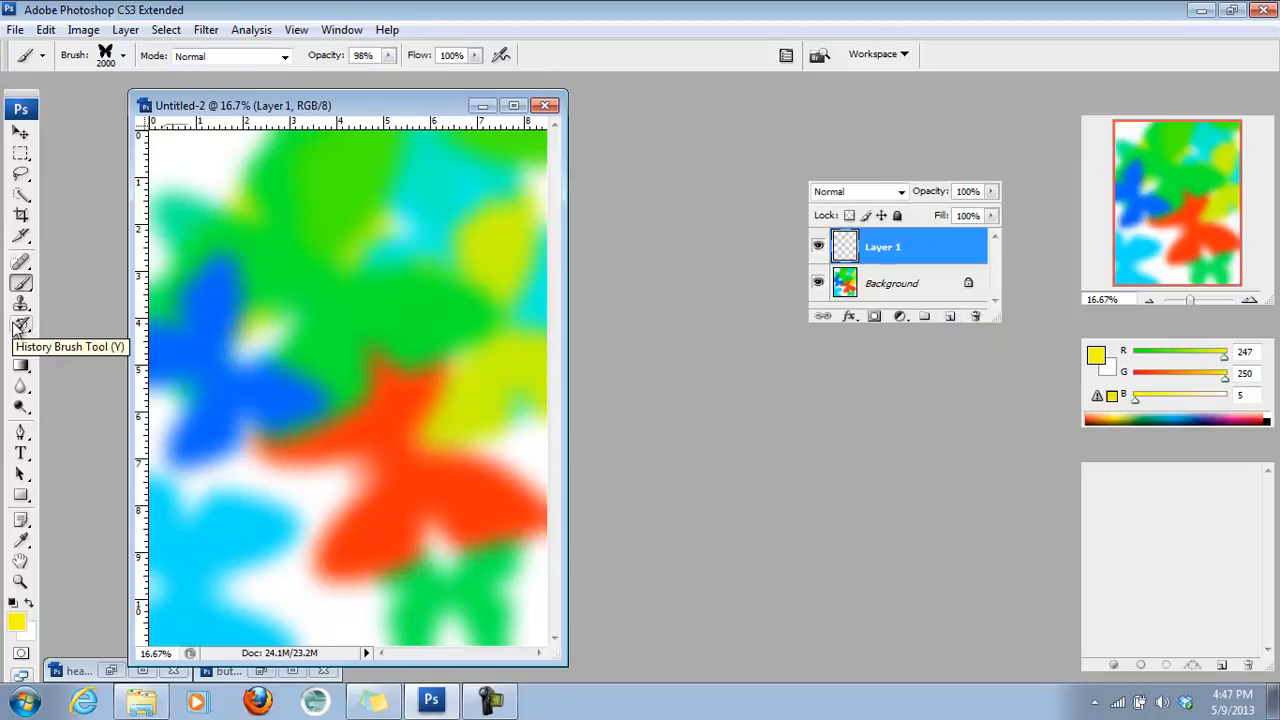
left_click(124, 55)
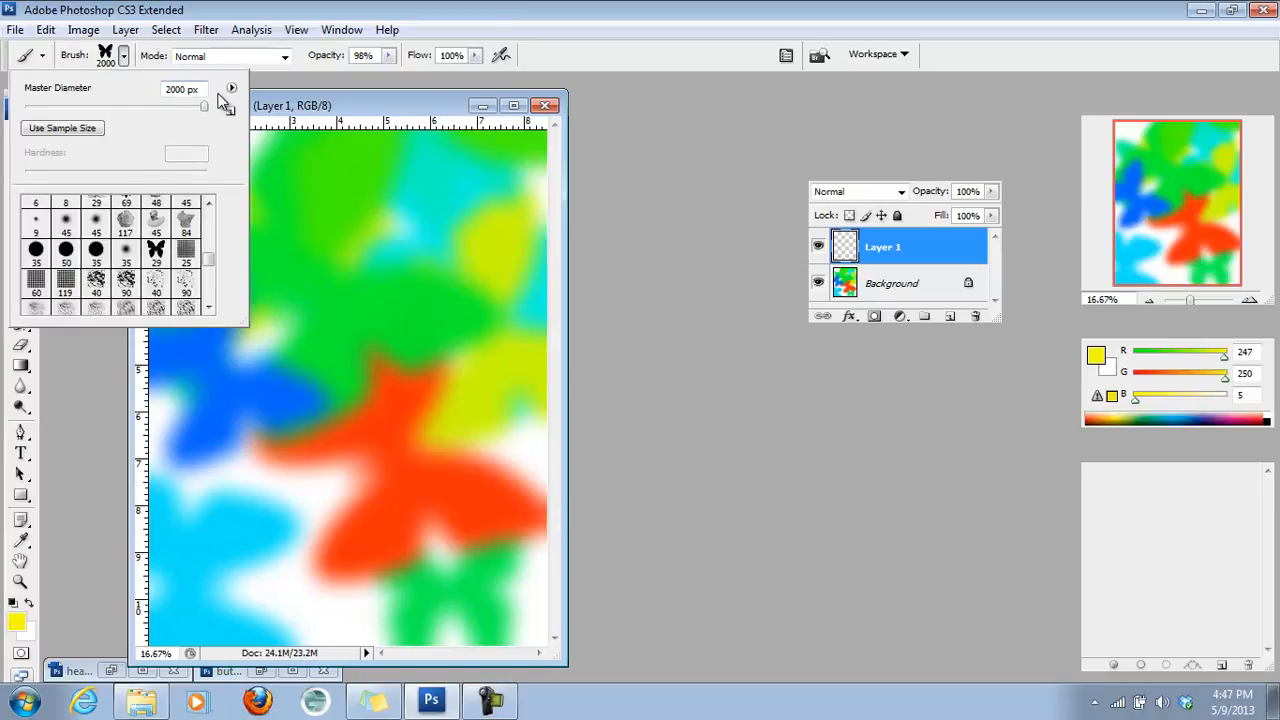
left_click_drag(202, 90, 120, 88)
type("100")
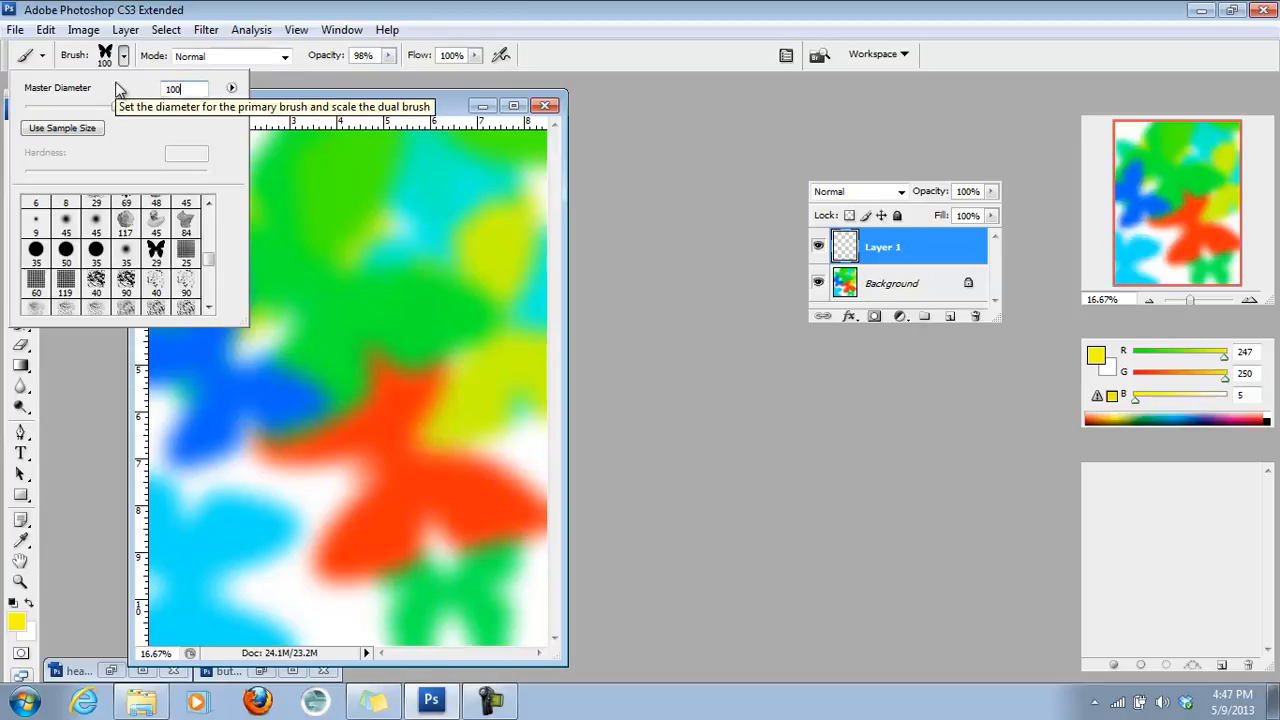
type("0")
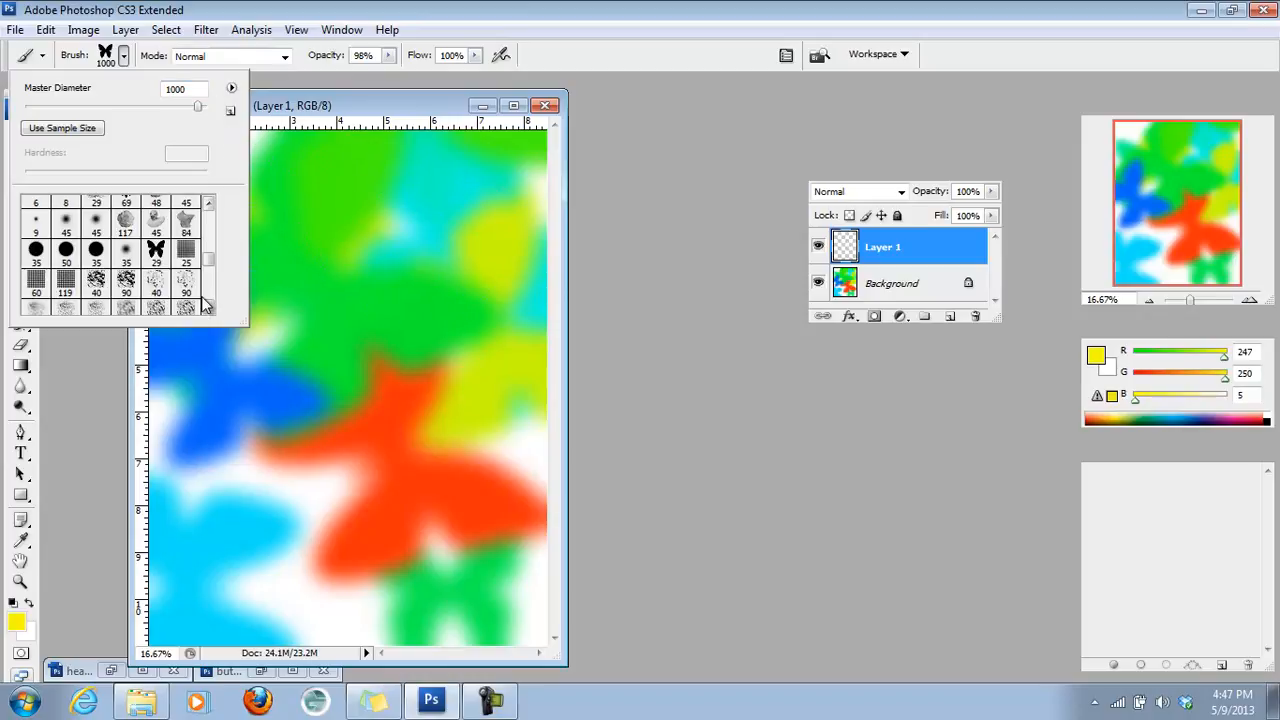
left_click(82, 60)
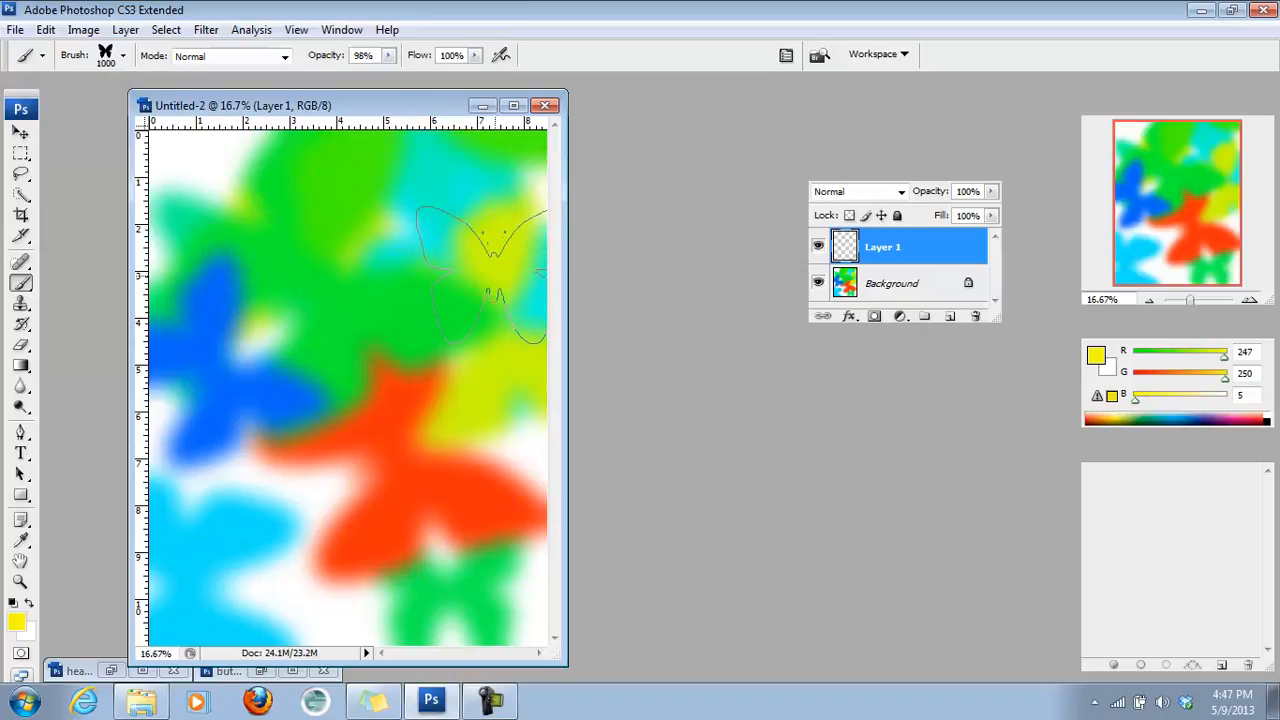
left_click(472, 233)
mouse_move(472, 233)
left_mouse_down()
mouse_move(292, 238)
mouse_move(252, 285)
mouse_move(232, 402)
mouse_move(310, 520)
mouse_move(412, 567)
mouse_move(576, 490)
mouse_move(635, 400)
left_mouse_up()
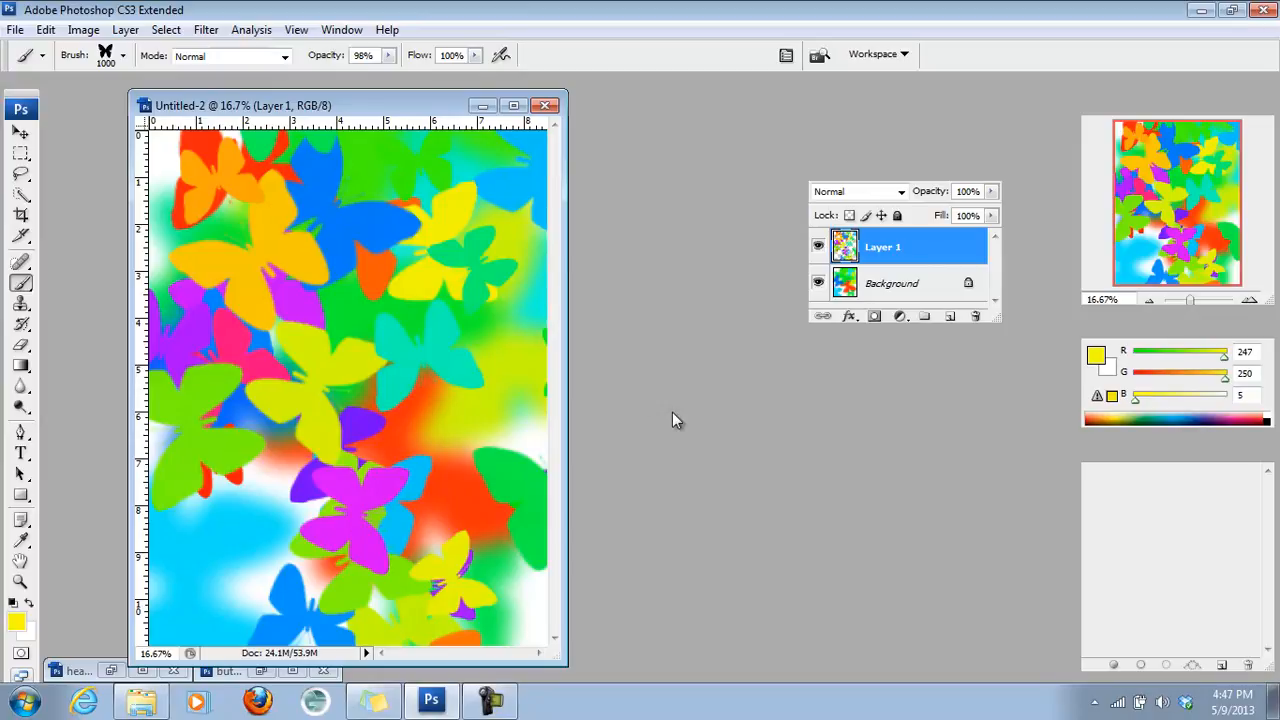
Step: Set the blending mode of Layer 1 to Darken
left_click(901, 191)
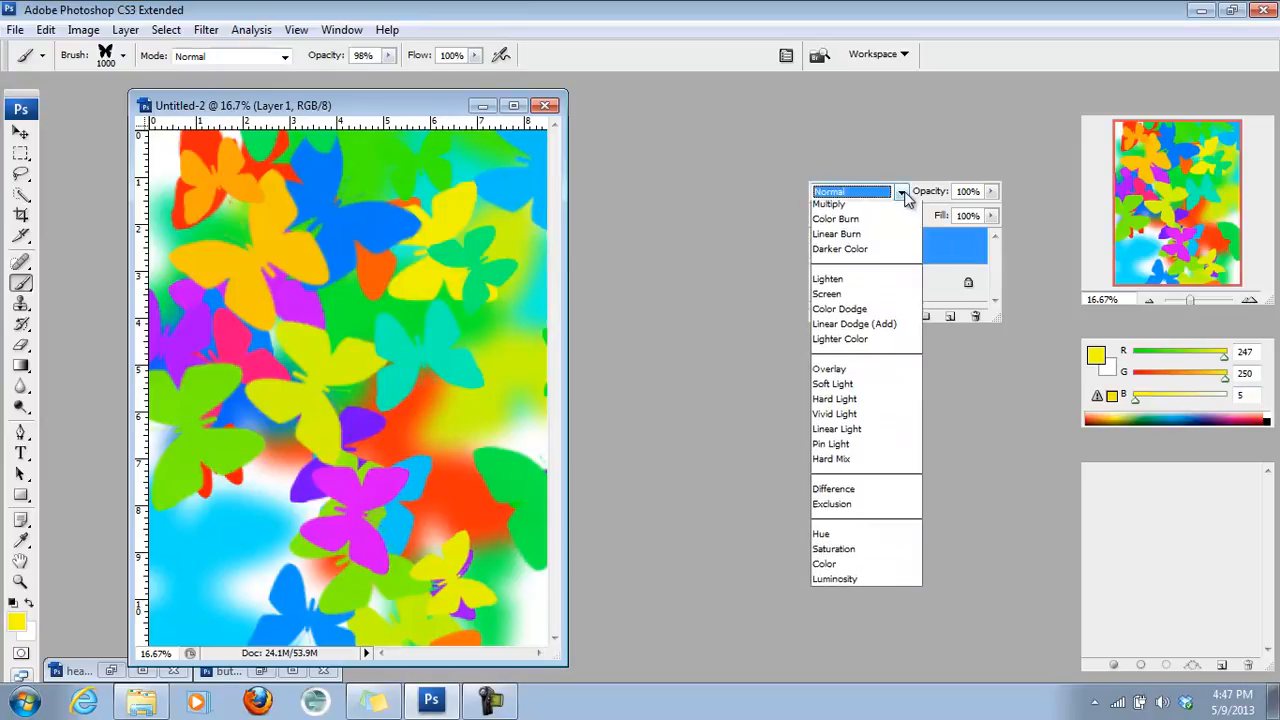
left_click(835, 254)
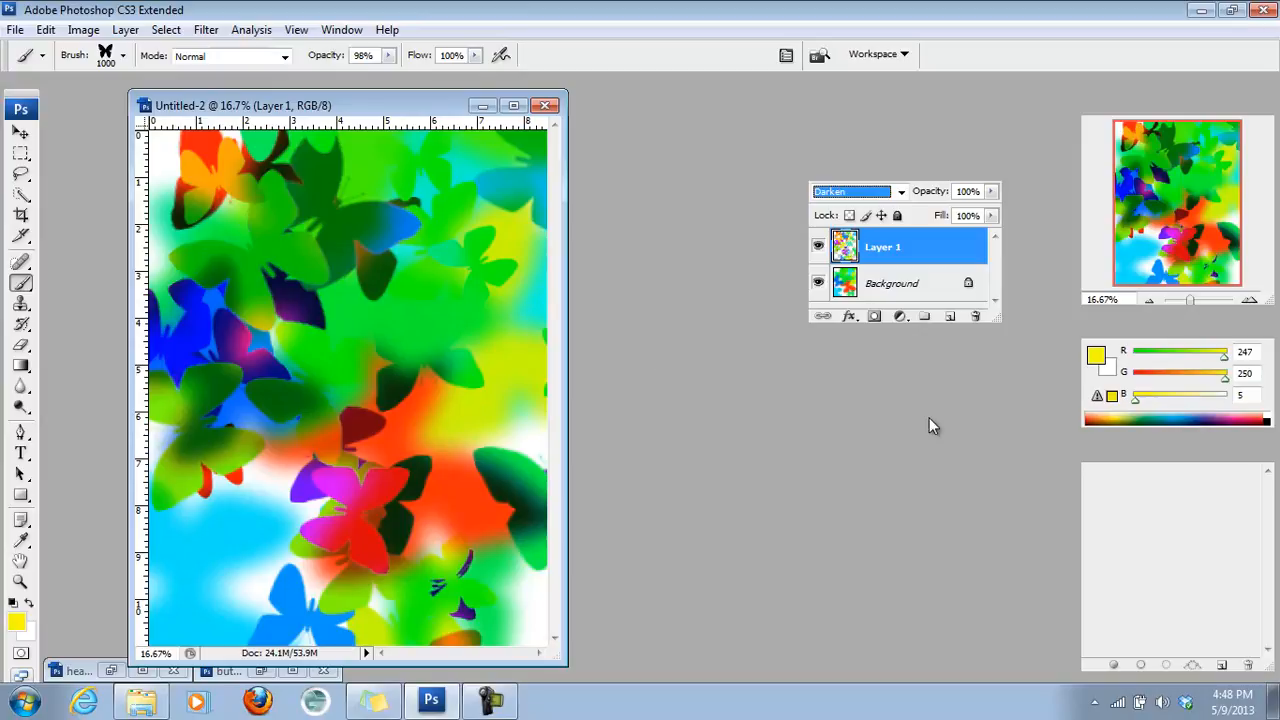
Step: Add a new layer above Layer 1 and set the butterfly brush's master diameter to 500 px
left_click(946, 320)
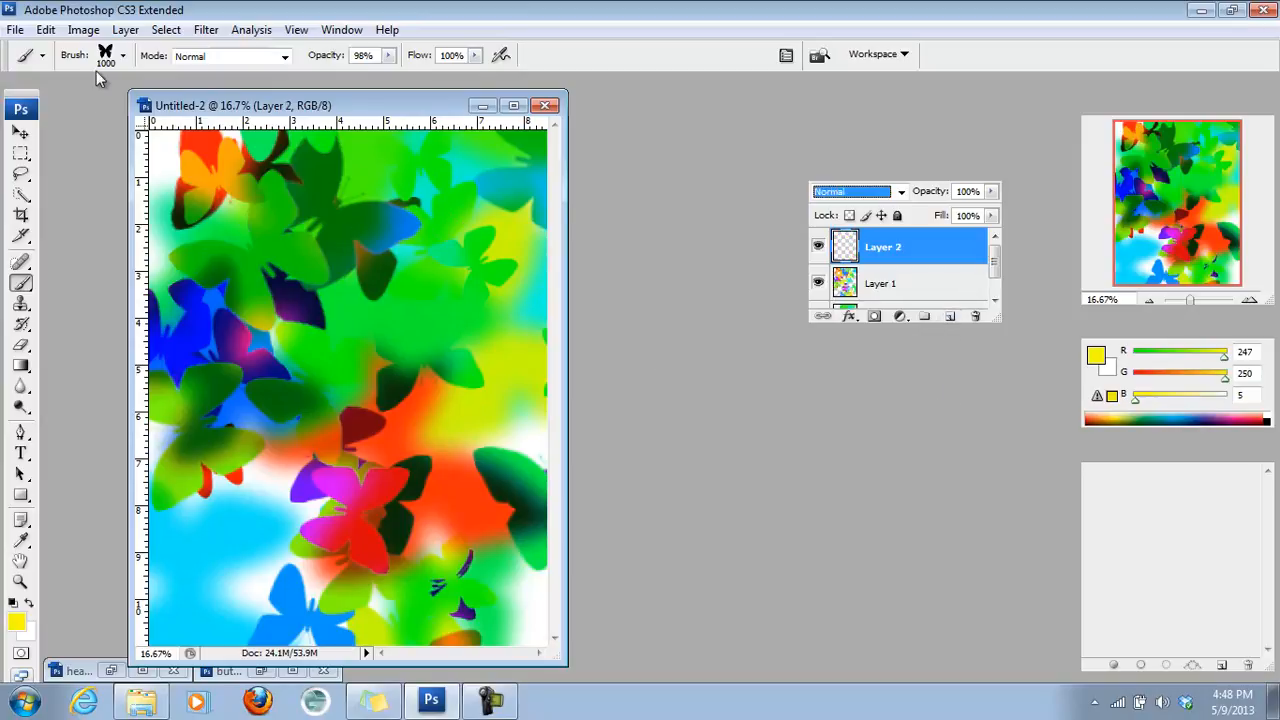
left_click(123, 56)
left_click_drag(198, 90, 108, 97)
type("500")
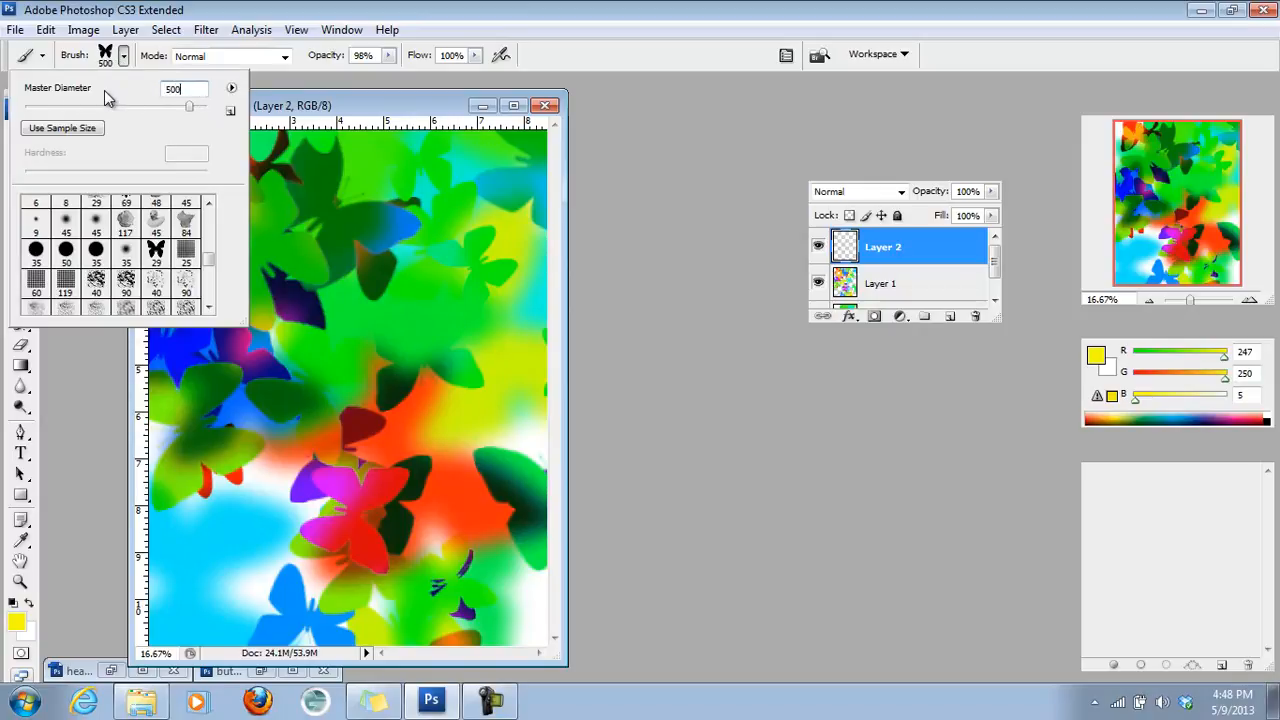
left_click(223, 162)
left_click(75, 63)
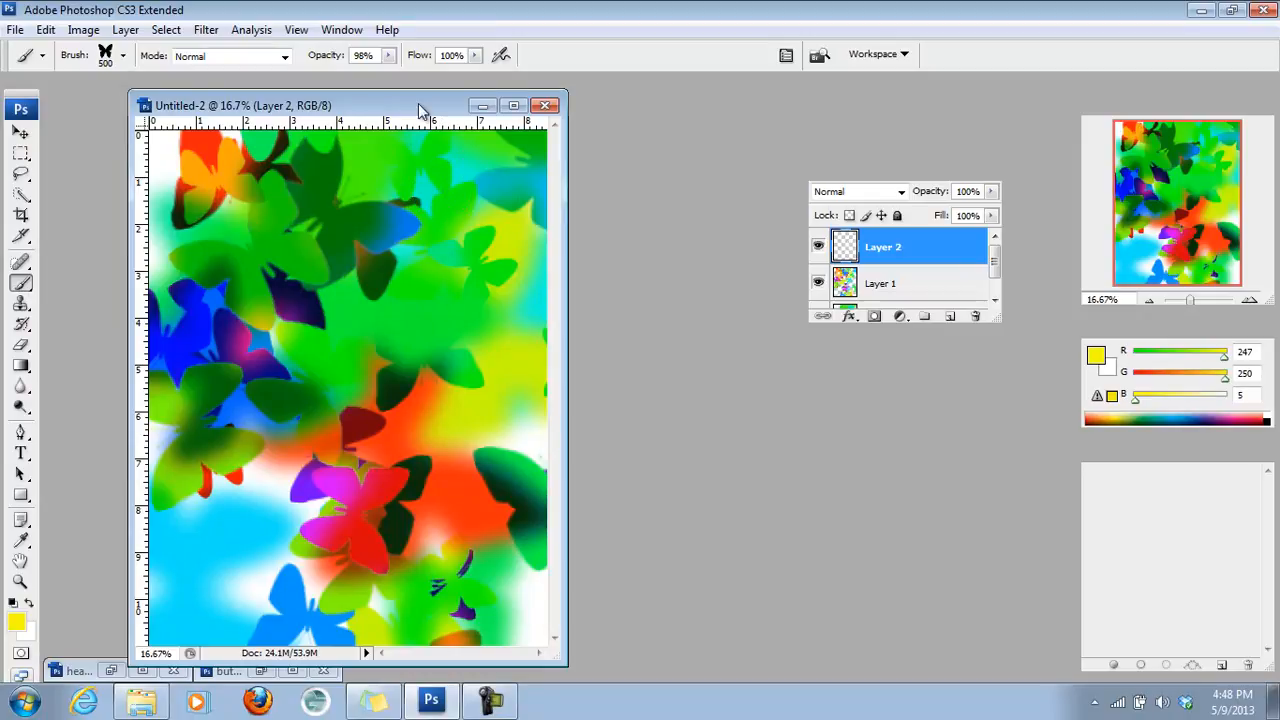
Step: Reduce the butterfly brush's opacity to 68% and its flow to 61%
left_click(388, 55)
left_click_drag(389, 73, 360, 73)
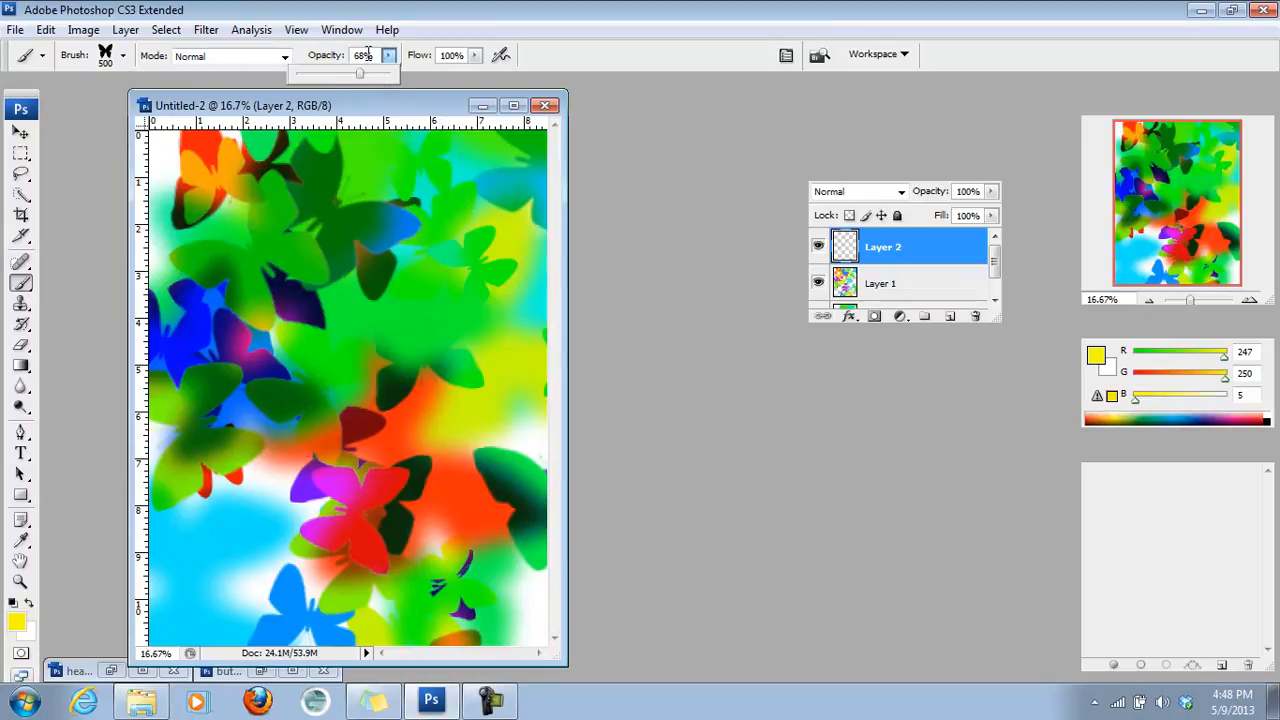
left_click(475, 55)
left_click_drag(474, 74, 437, 74)
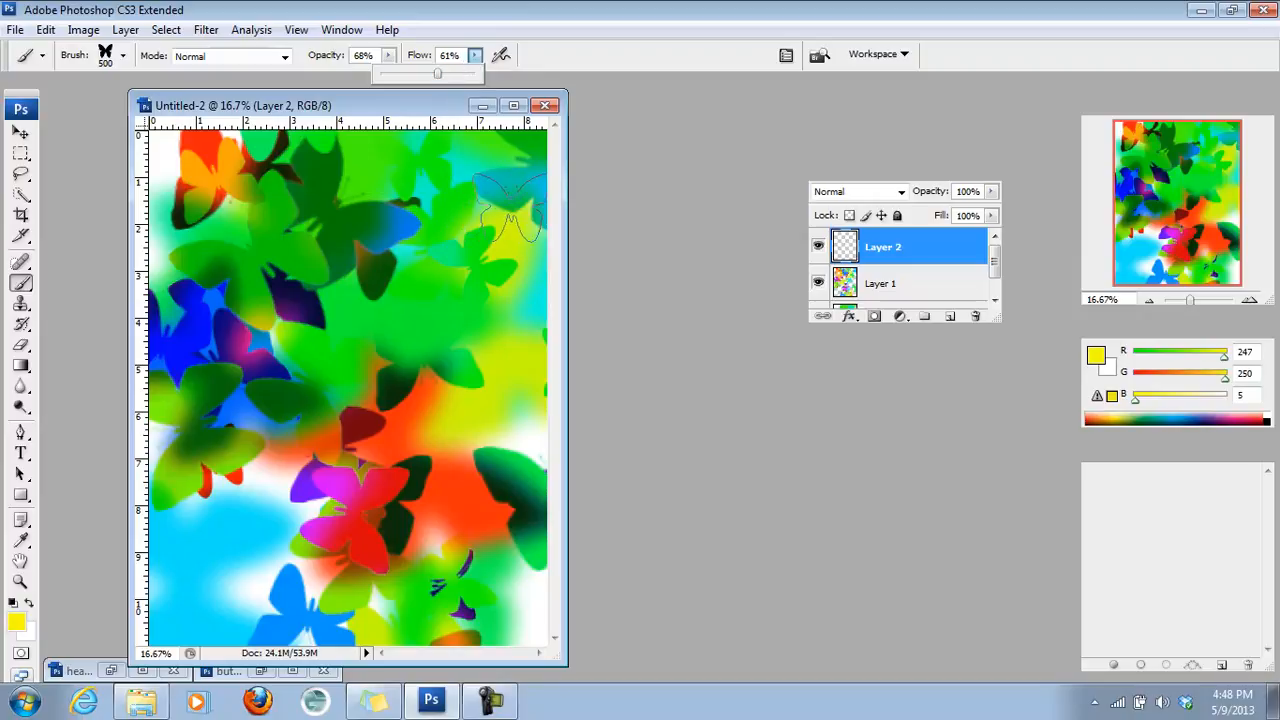
Step: Paint semi-transparent multicoloured butterflies across the canvas on Layer 2 and set that layer's blending mode to Lighten
mouse_move(505, 215)
left_mouse_down()
mouse_move(395, 190)
mouse_move(270, 205)
mouse_move(250, 330)
mouse_move(500, 540)
mouse_move(400, 600)
mouse_move(232, 525)
left_mouse_up()
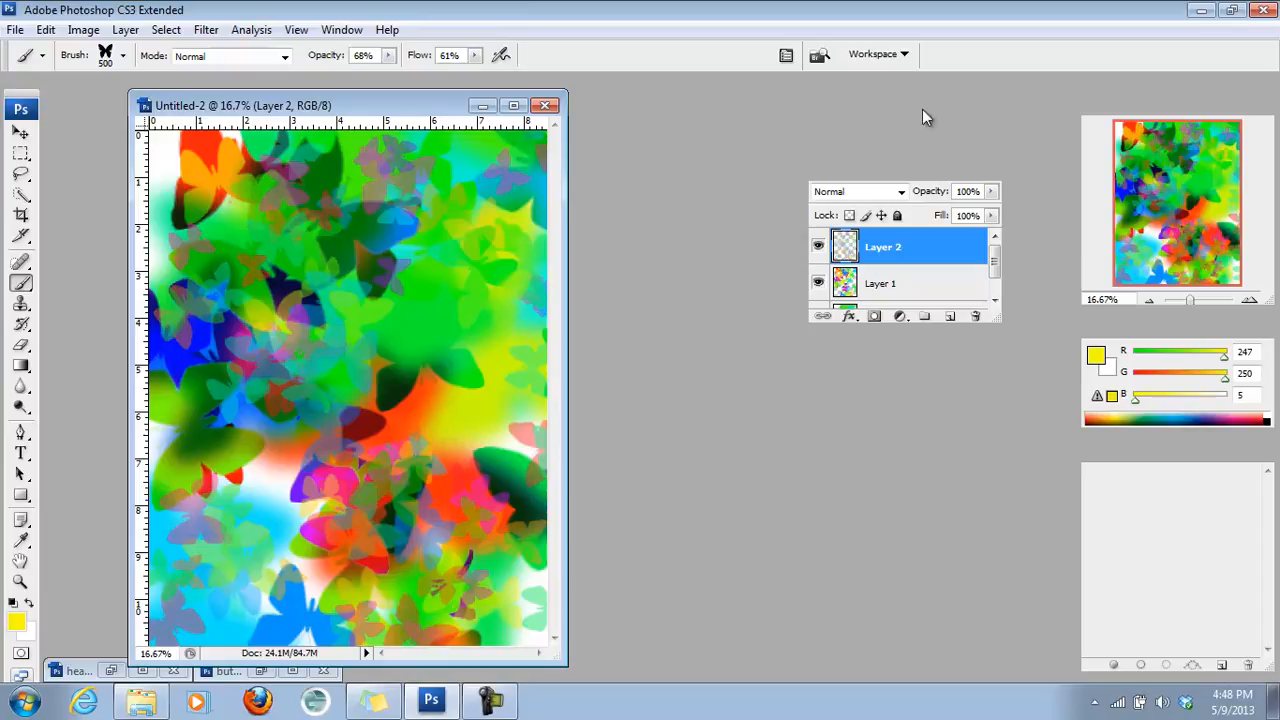
left_click(901, 192)
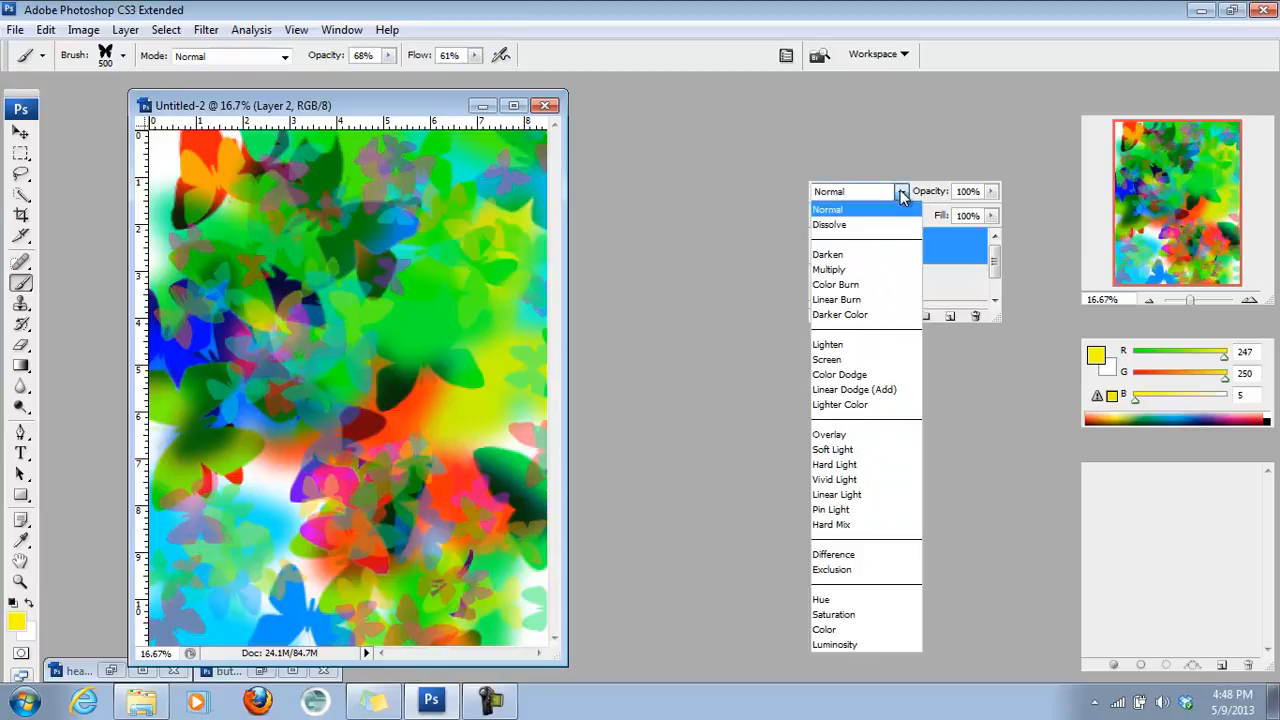
left_click(845, 345)
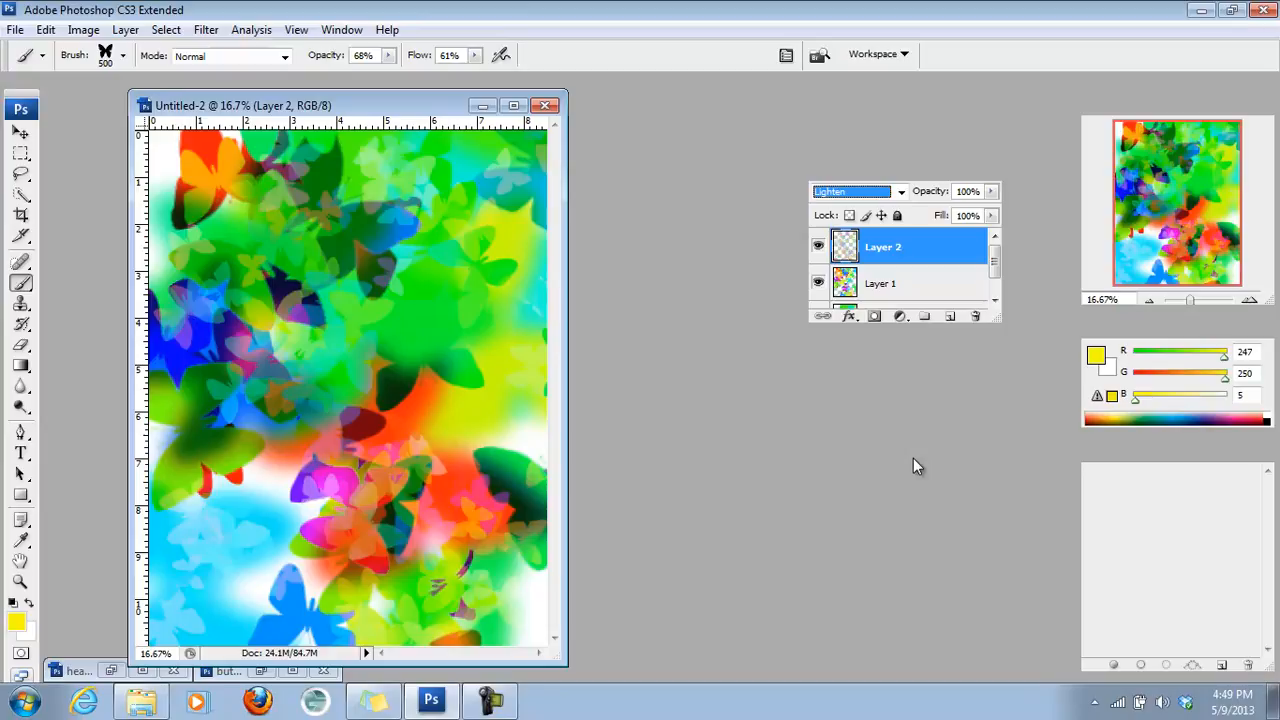
Step: Add a new layer above Layer 2 and set the butterfly brush's master diameter to 200 px
left_click(951, 318)
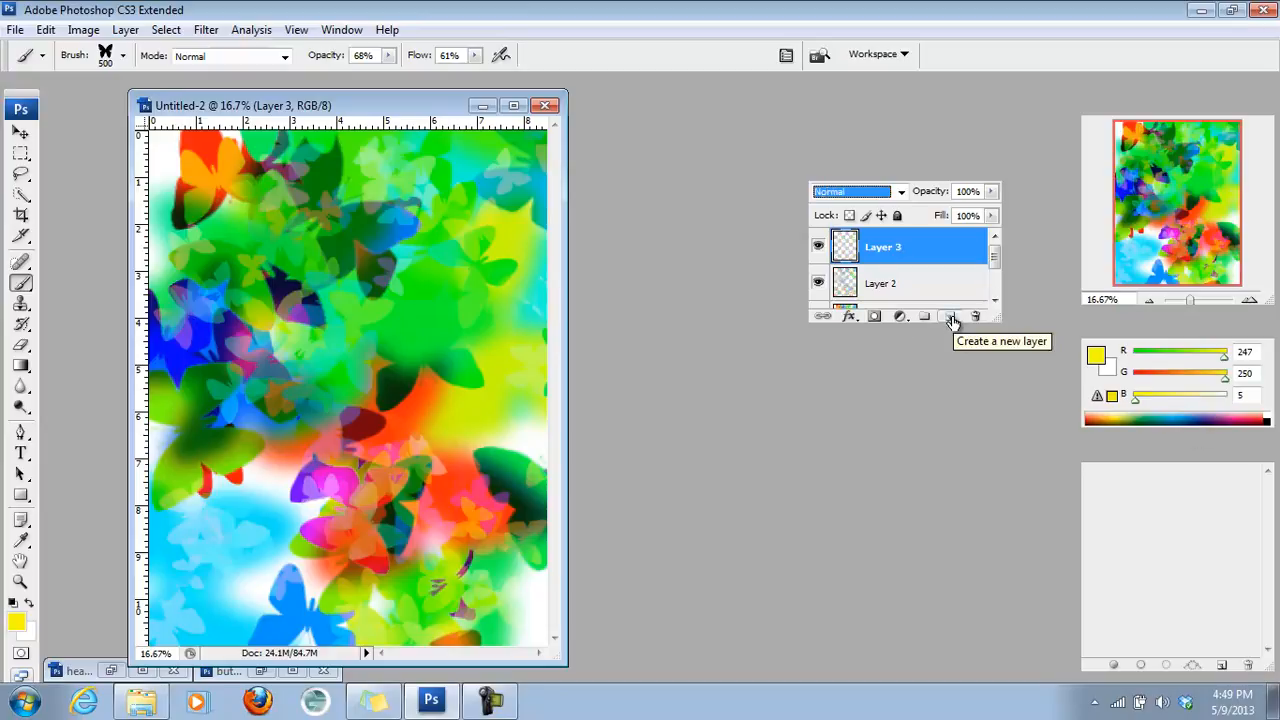
left_click(123, 57)
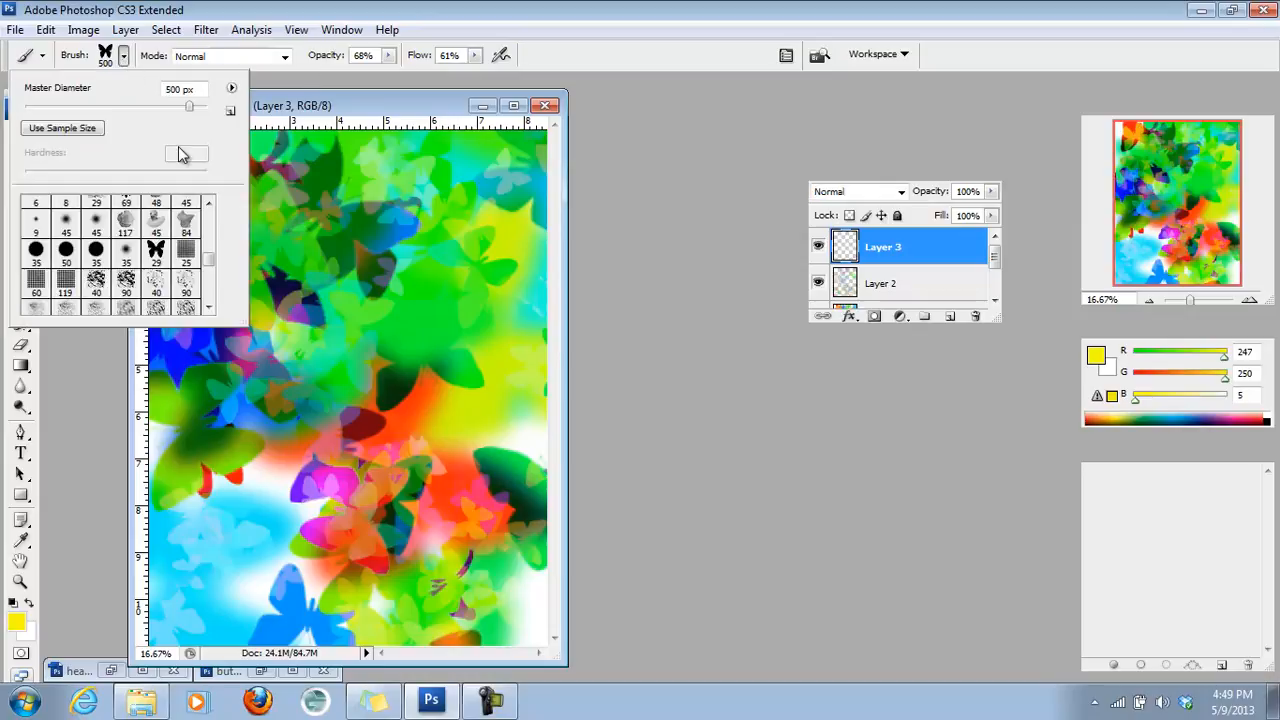
type("200")
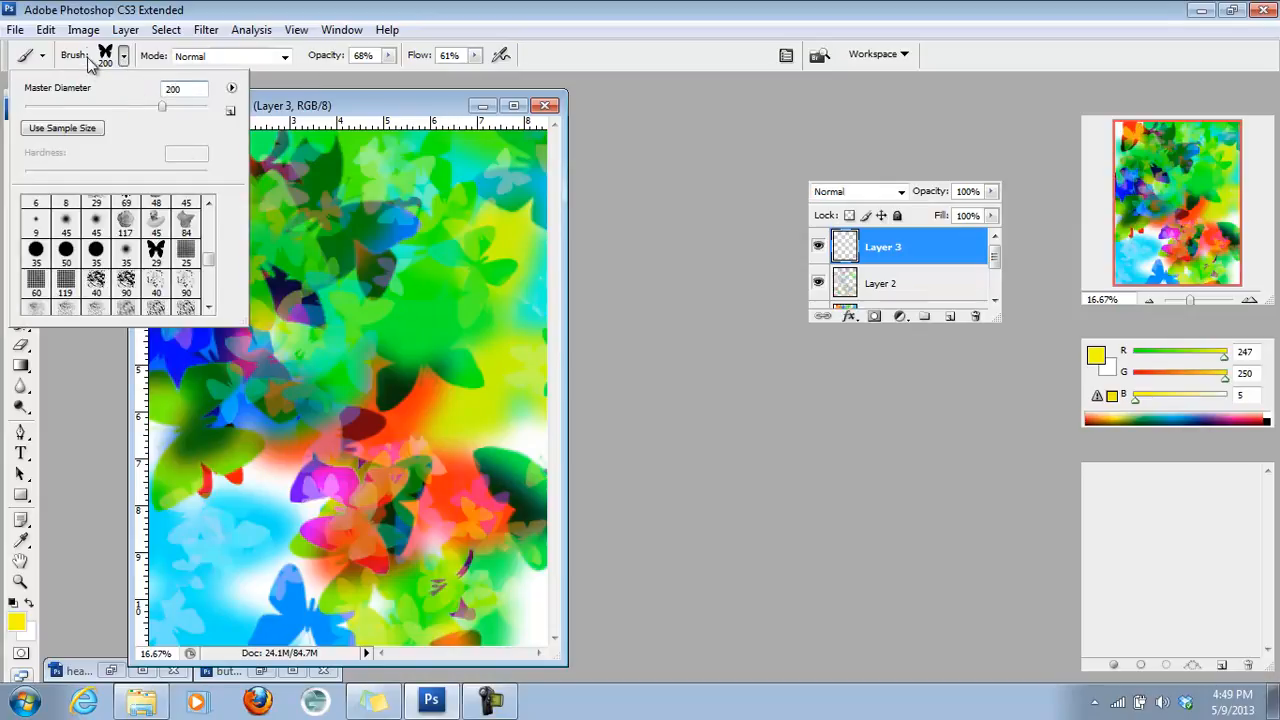
key("Return")
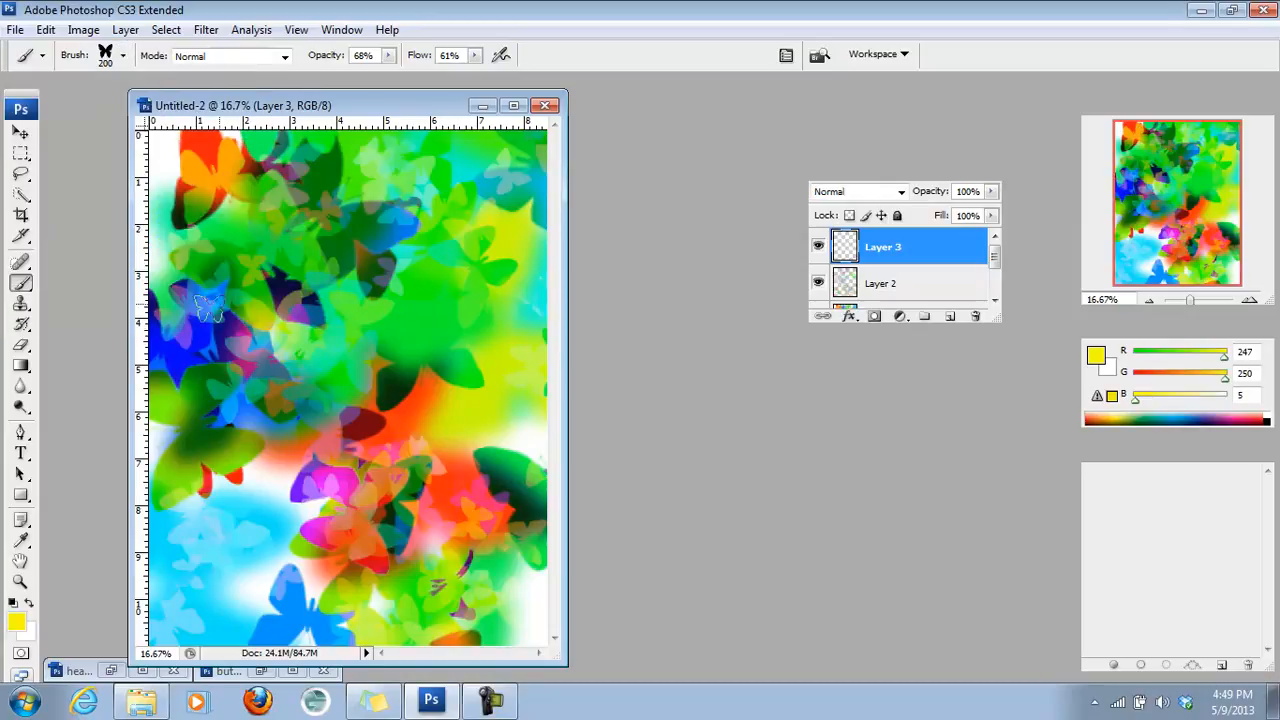
Step: Stamp small multicoloured butterflies individually all over the canvas on Layer 3
left_click(485, 188)
left_click(386, 238)
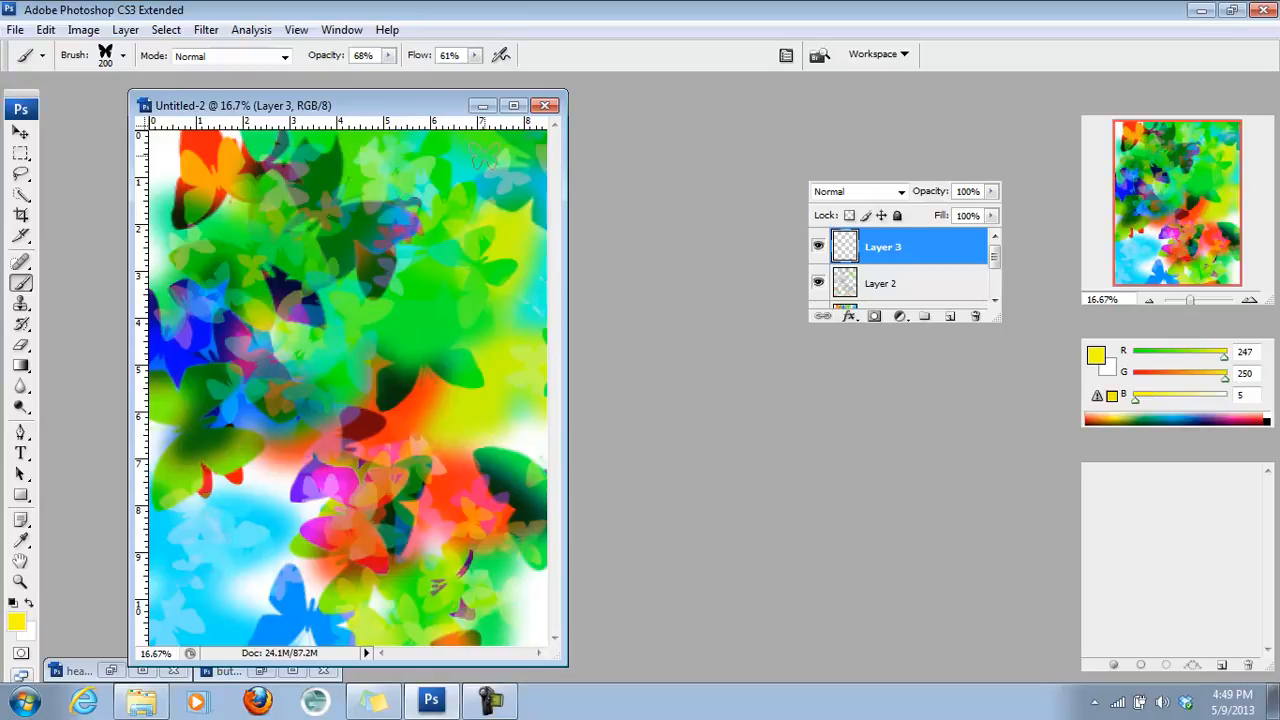
left_click(402, 318)
left_click(449, 259)
left_click(500, 285)
left_click(276, 488)
left_click(190, 548)
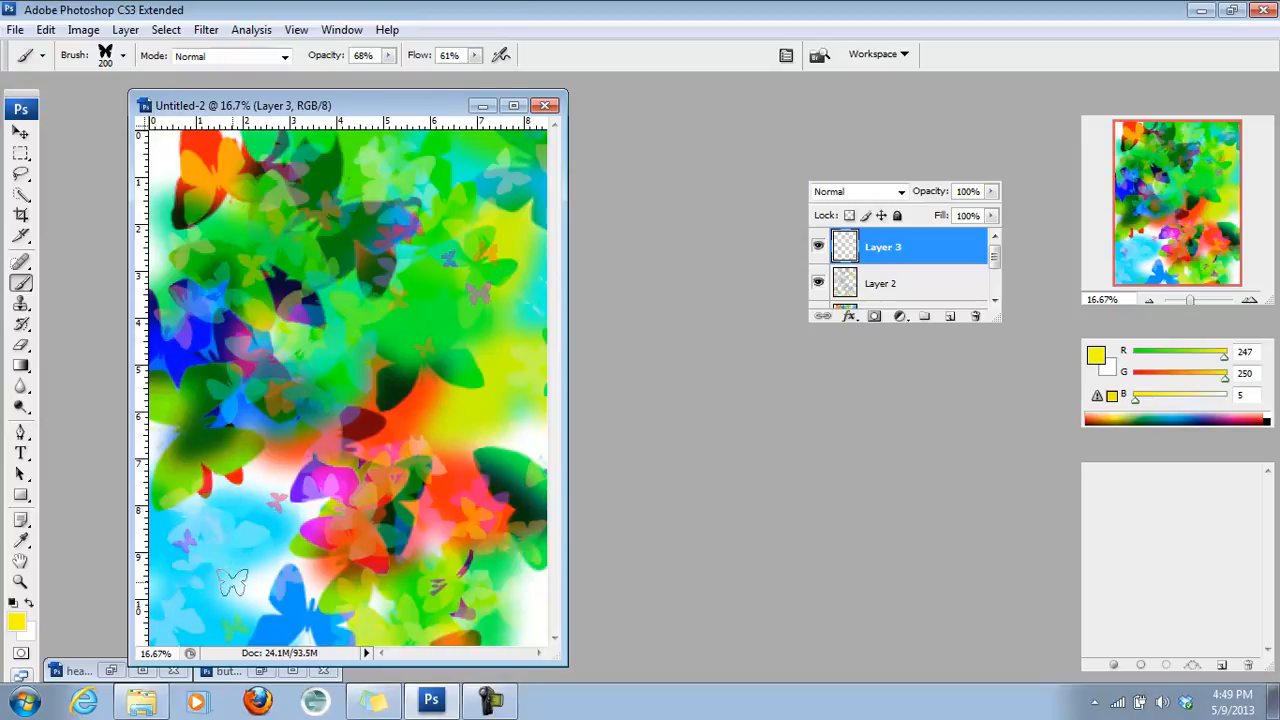
left_click(188, 600)
left_click(223, 570)
left_click(273, 560)
left_click(539, 401)
left_click(472, 402)
left_click(429, 404)
left_click(171, 145)
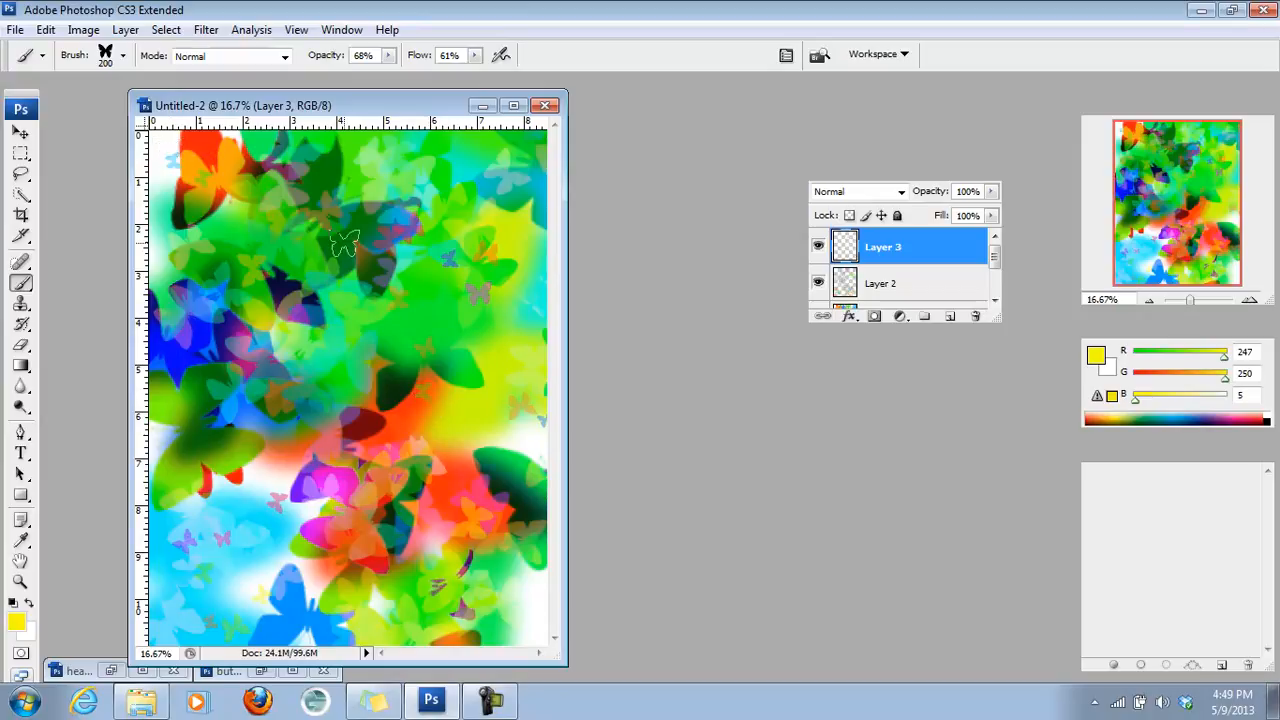
left_click(478, 133)
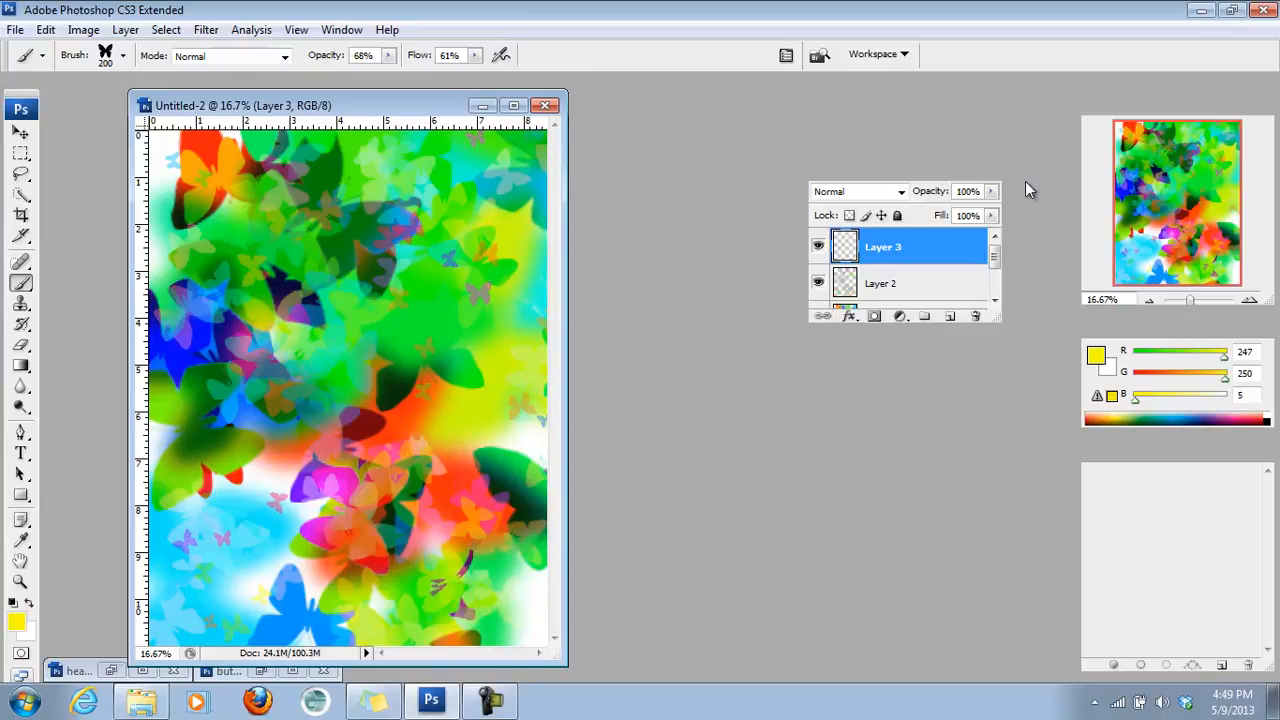
Step: Try the Color Burn, Darker Color and Overlay blending modes on Layer 3
left_click(901, 191)
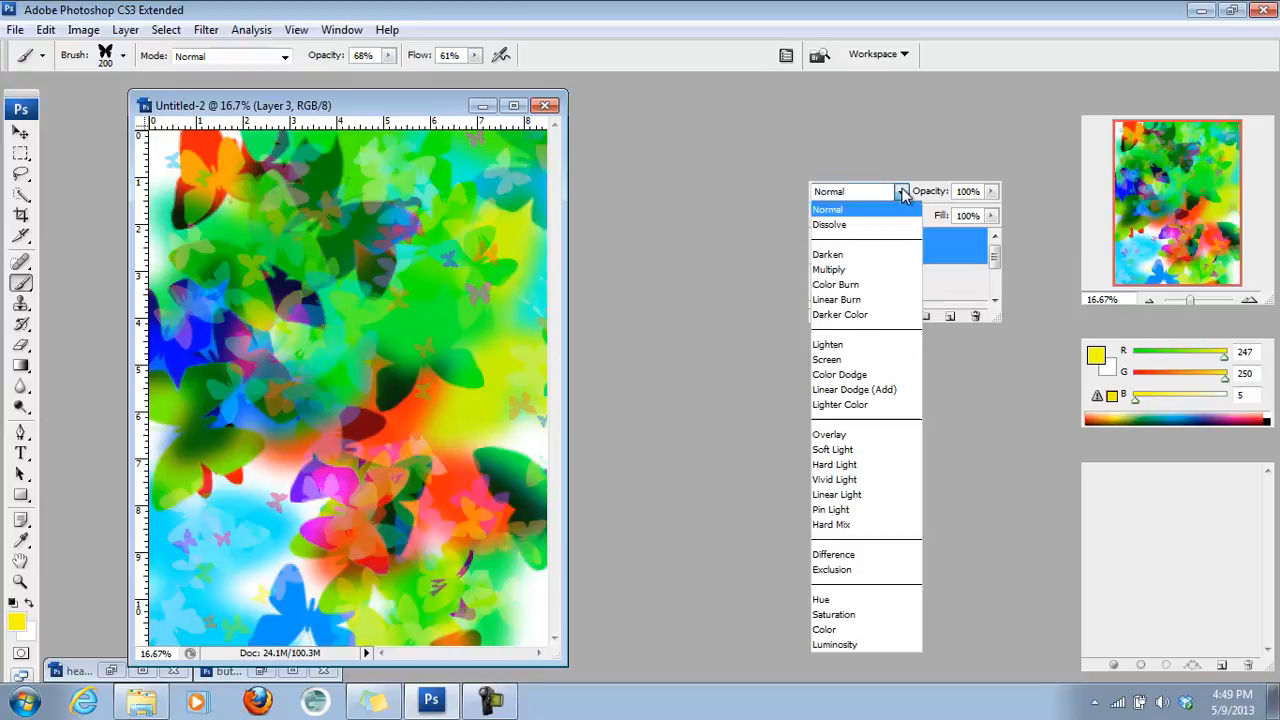
left_click(855, 287)
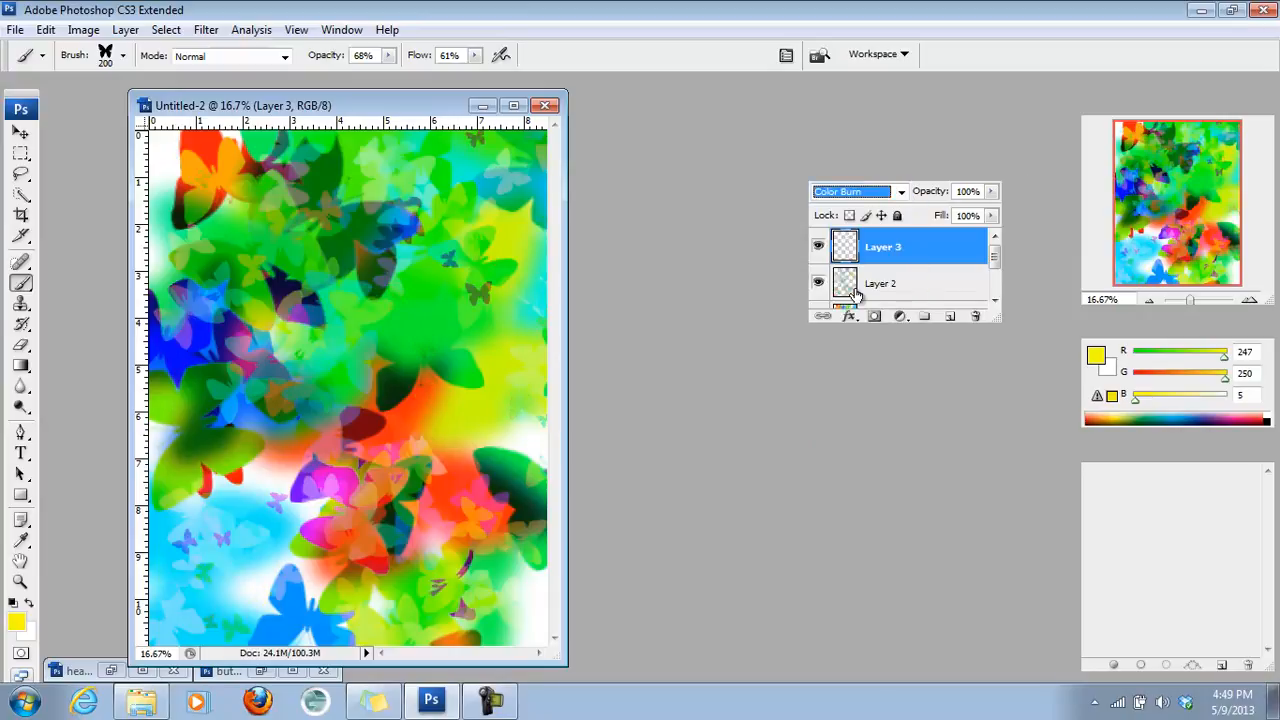
left_click(903, 194)
left_click(853, 314)
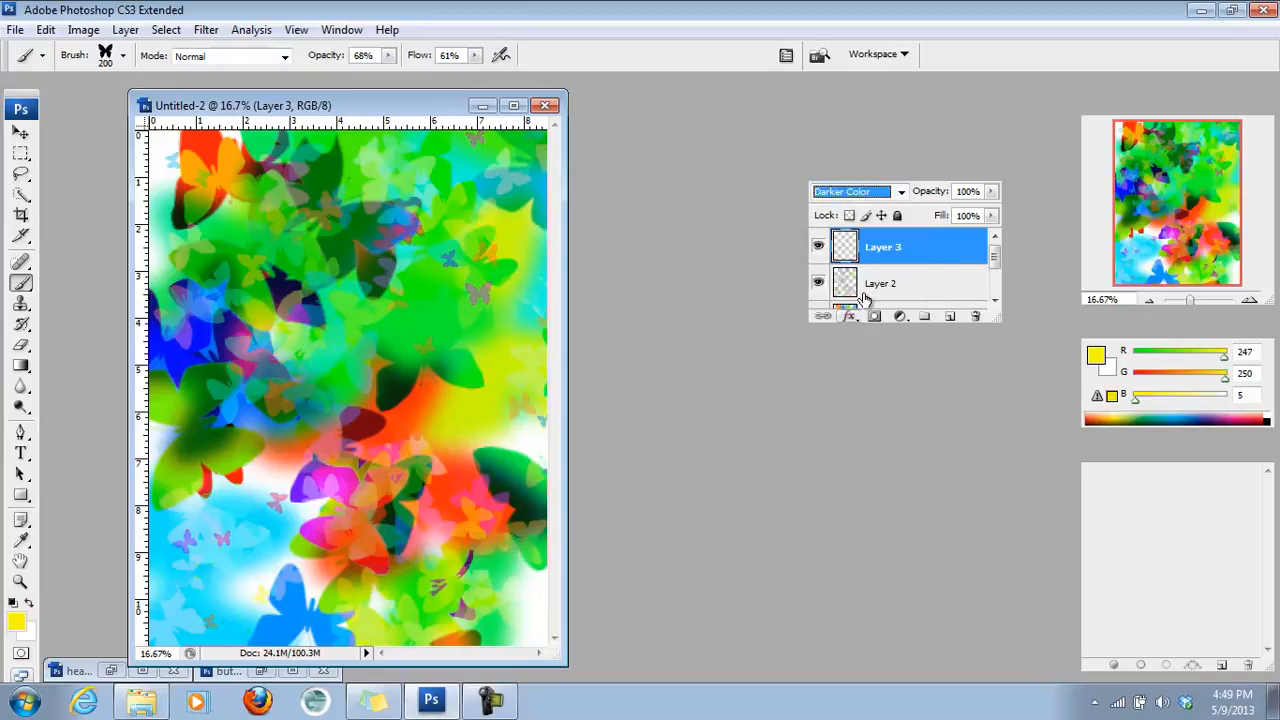
left_click(900, 191)
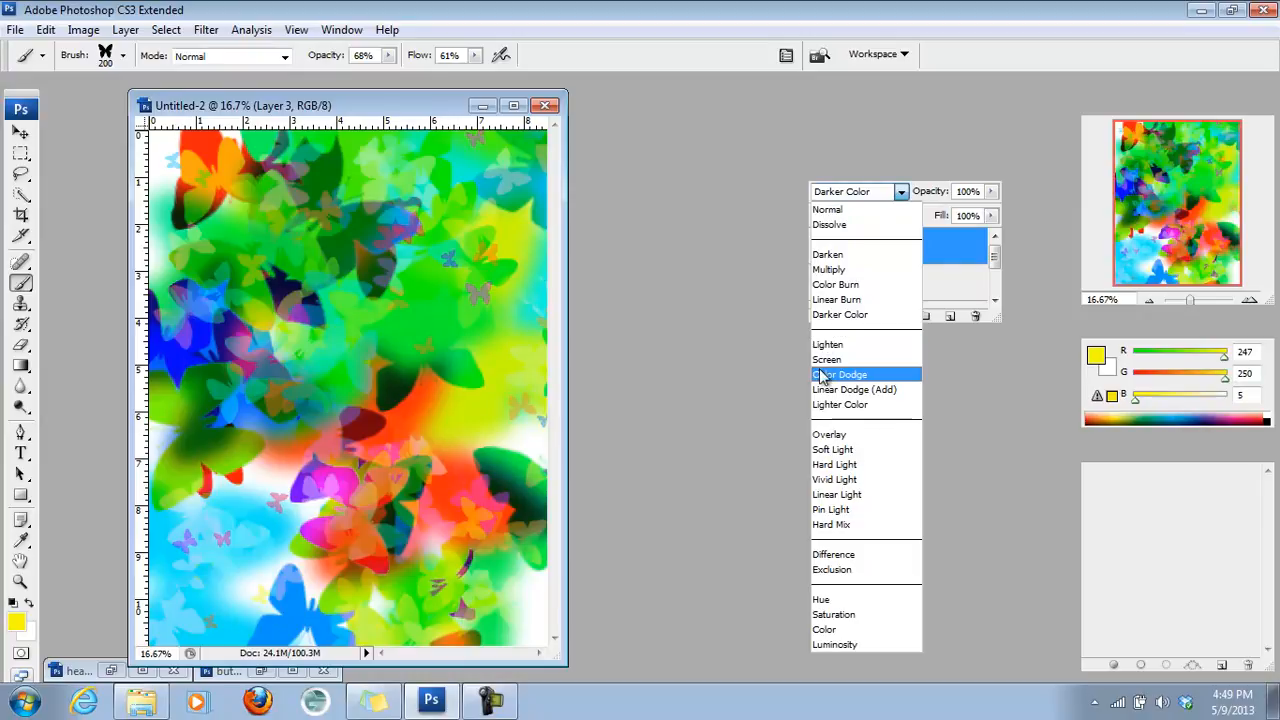
left_click(827, 433)
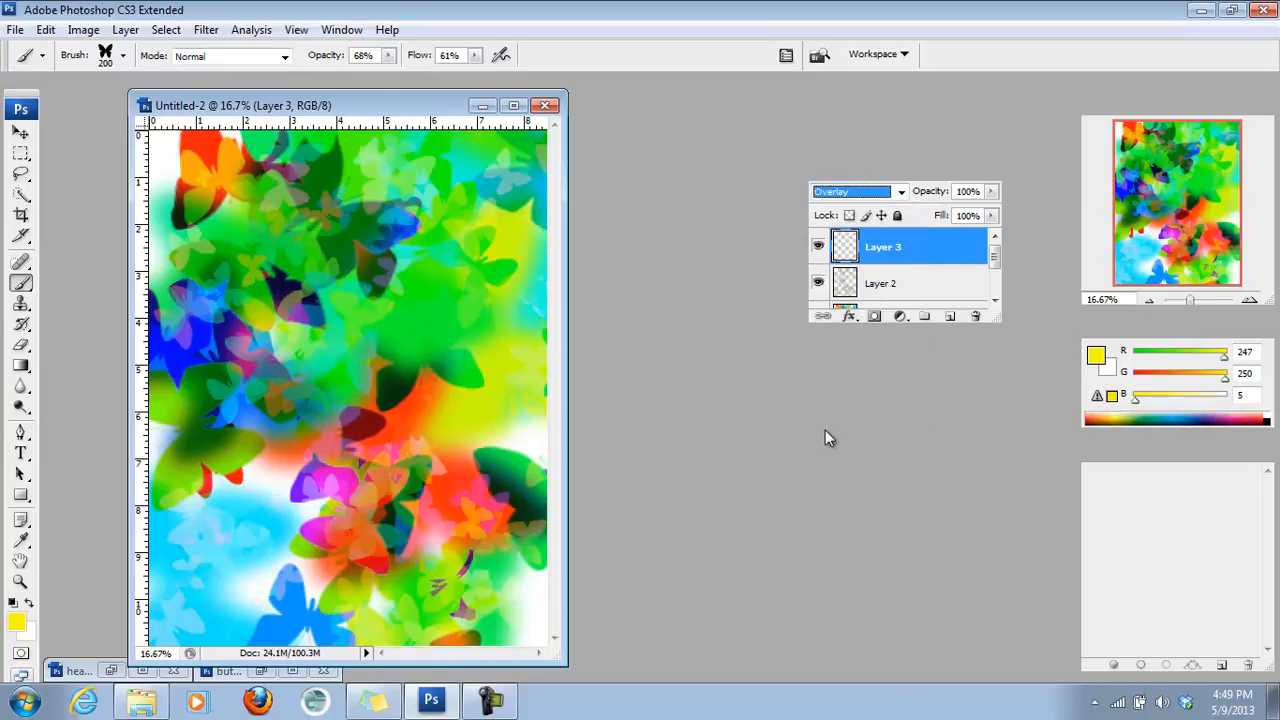
Step: Set the blending mode of Layer 3 to Linear Light
left_click(898, 192)
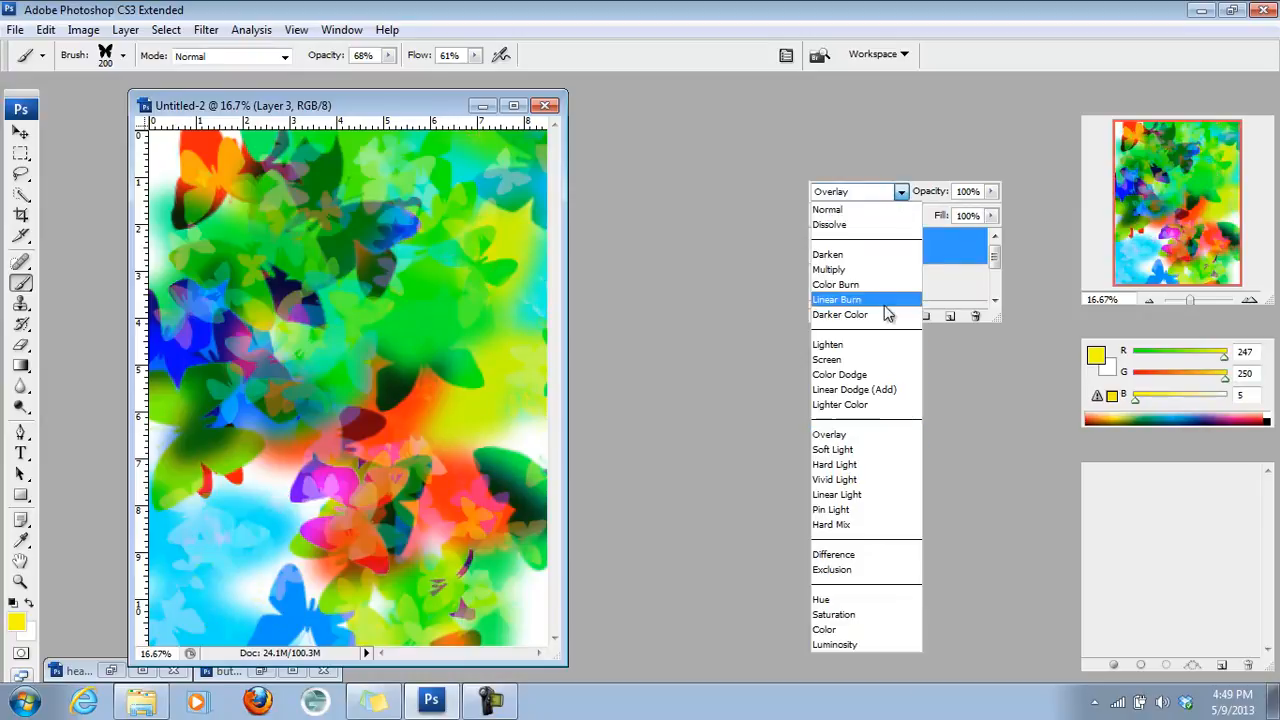
left_click(843, 499)
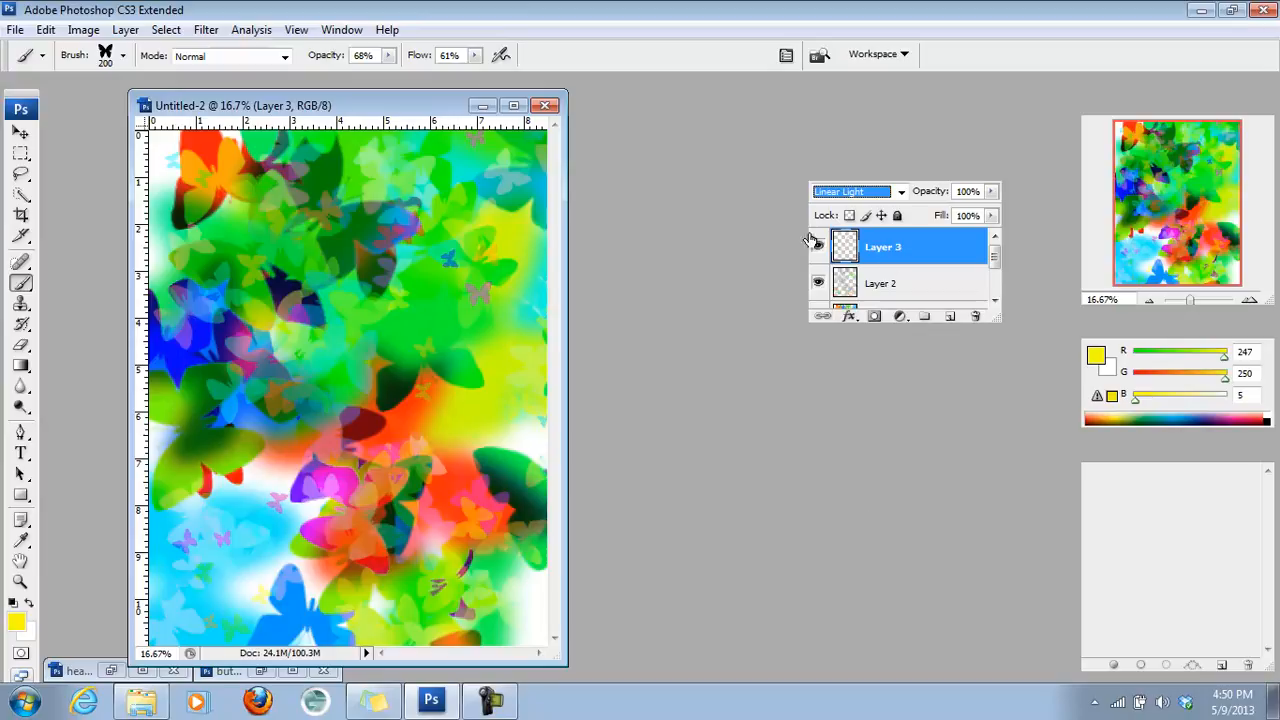
Step: View the minimized heart blitz example.psd maximized, and place its restored window beside the butterfly image for comparison
left_click(78, 671)
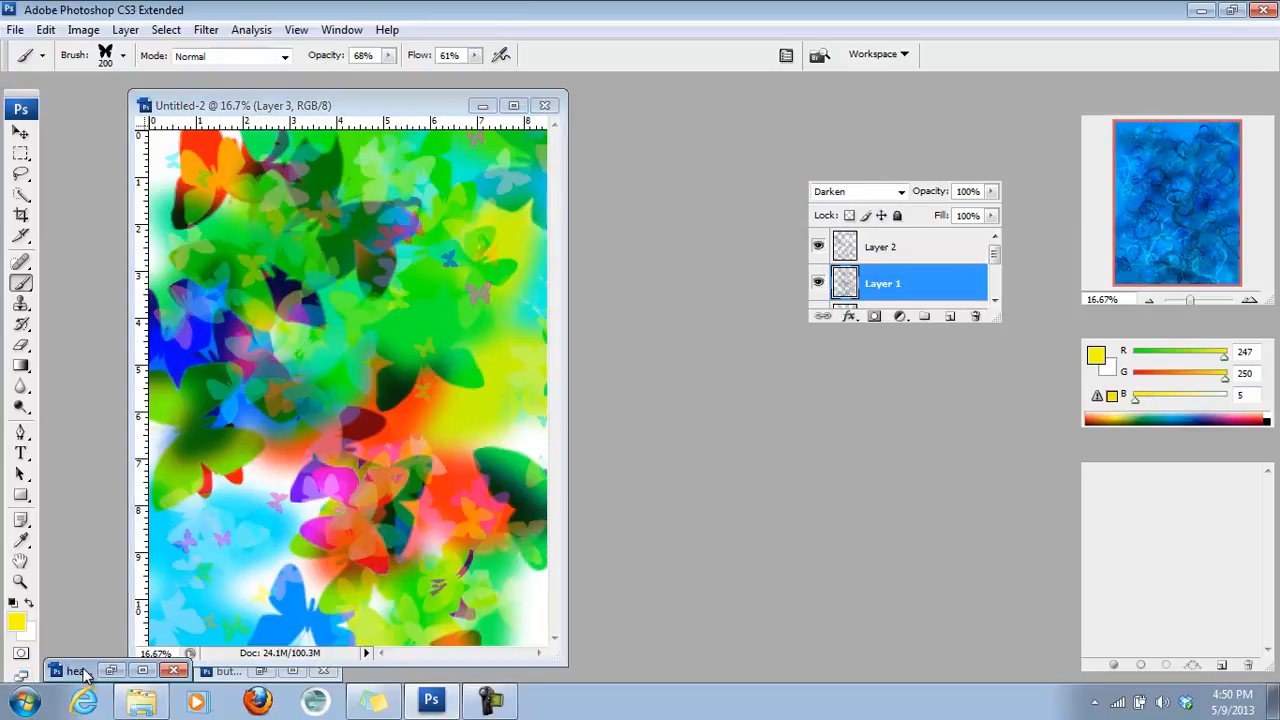
left_click(142, 670)
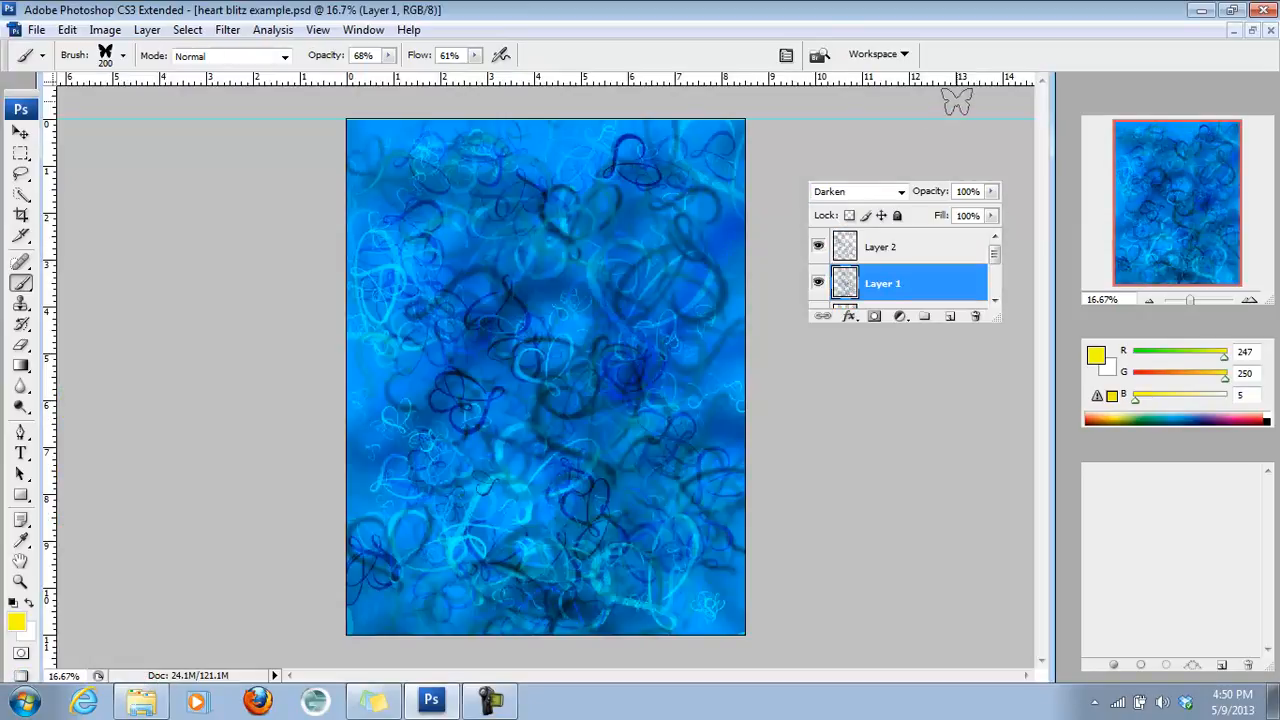
left_click(1256, 32)
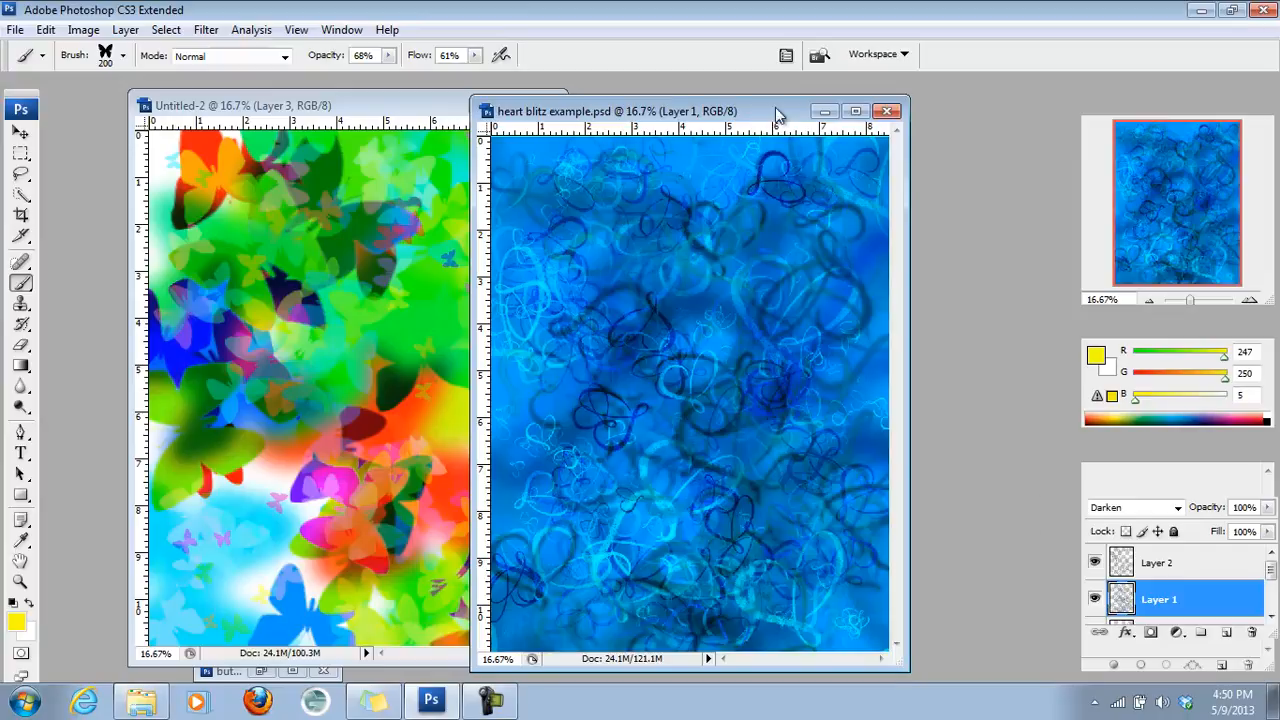
left_click_drag(760, 113, 810, 118)
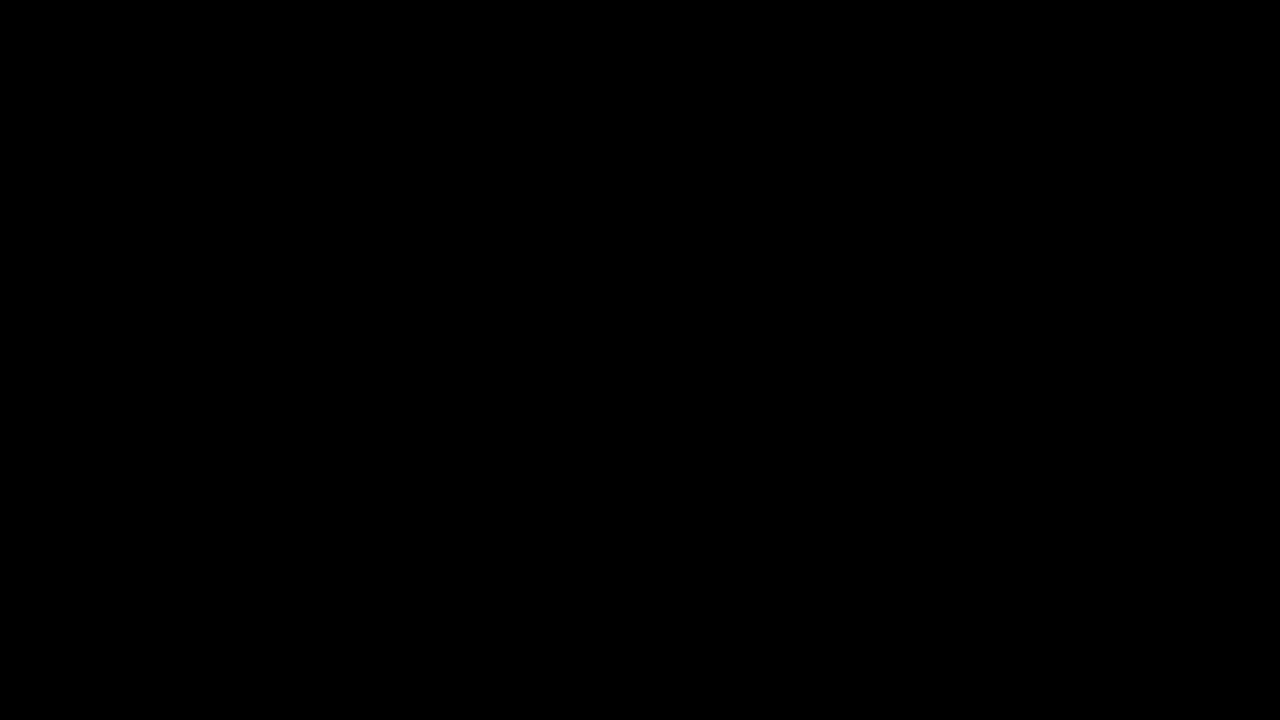